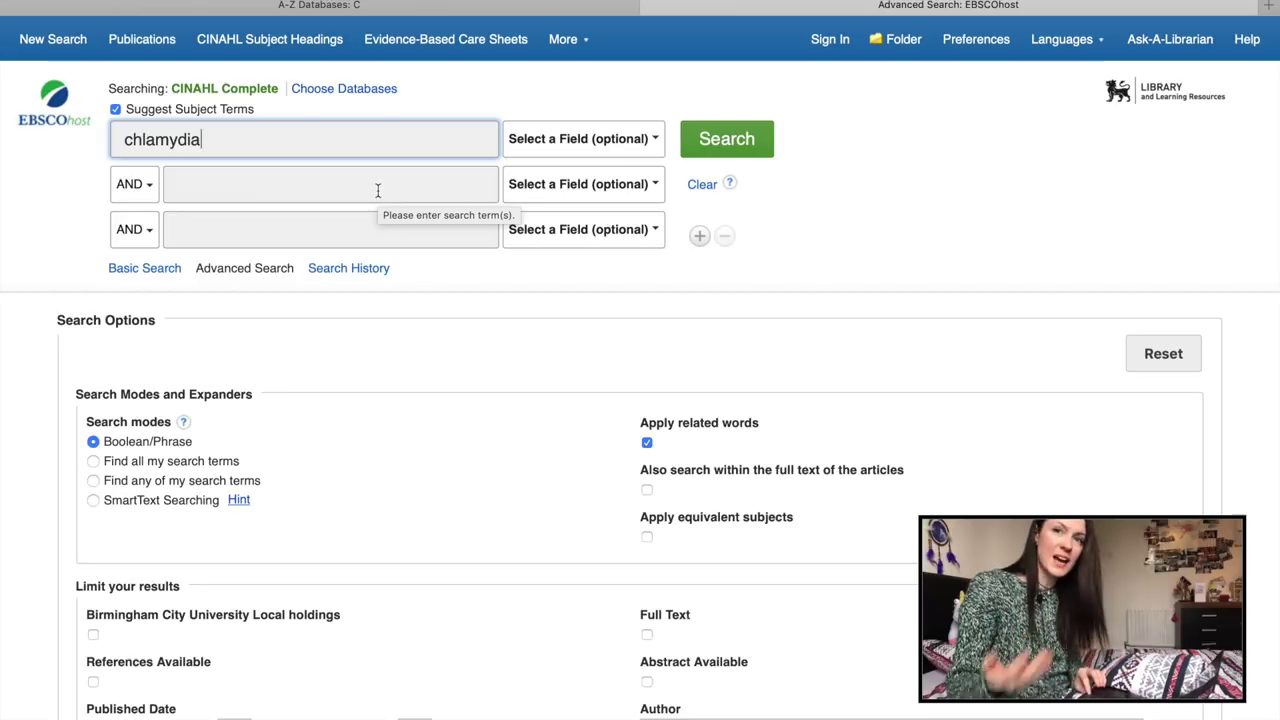
Step: Add "young people" as an AND term alongside chlamydia and look up the matching subject headings
{"action": "left_click", "coordinate": [378, 190]}
{"action": "type", "text": "young people"}
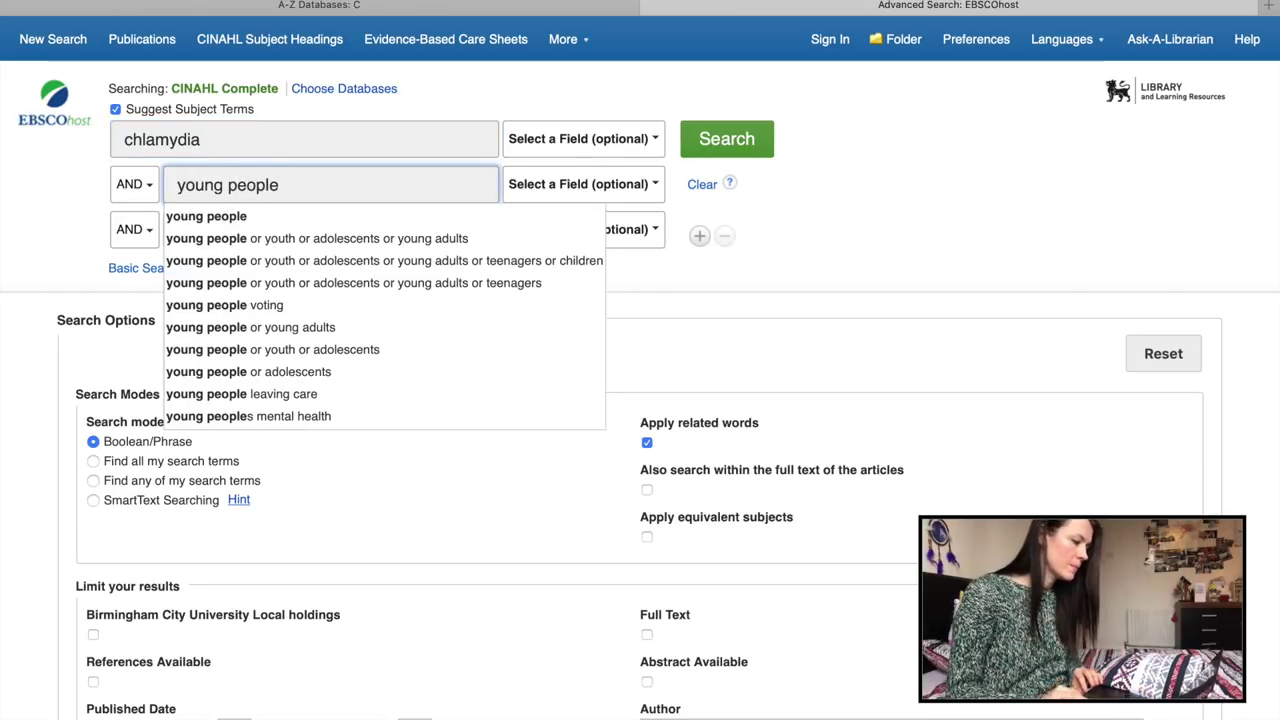
{"action": "left_click", "coordinate": [337, 215]}
{"action": "left_click", "coordinate": [713, 139]}
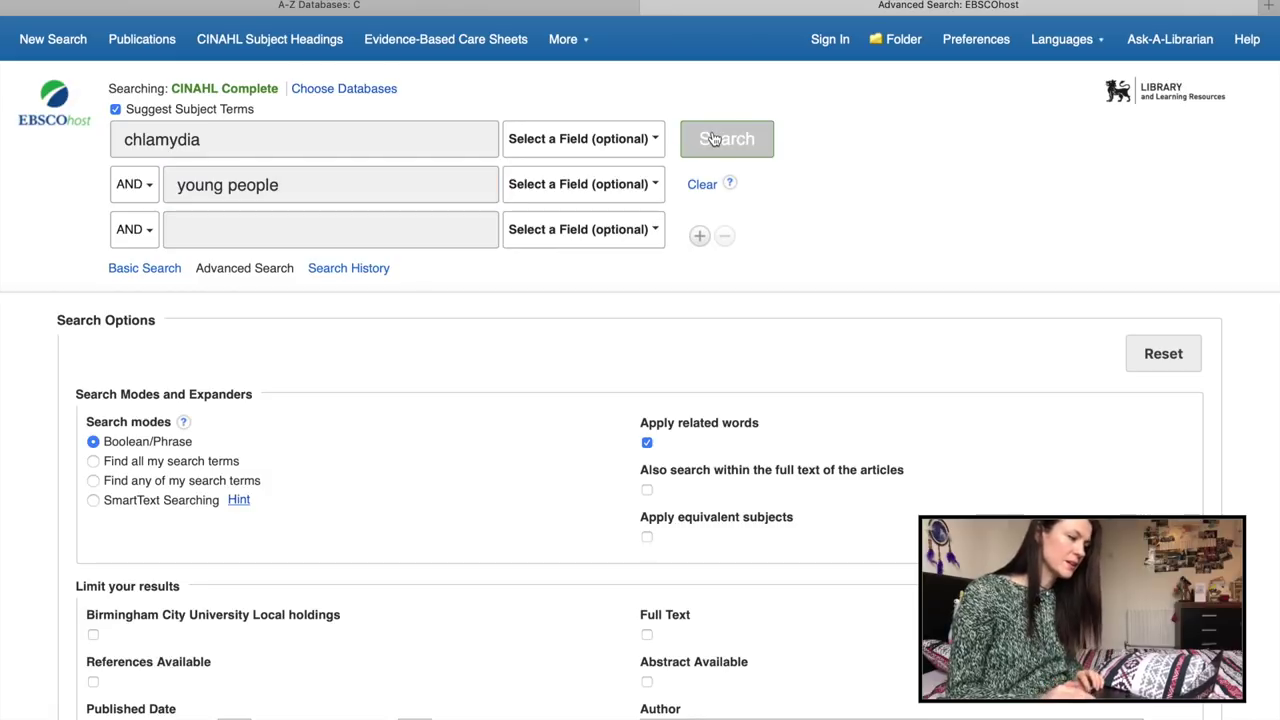
Step: Choose to search "chlamydia AND young people" as a keyword and run it against the database
{"action": "scroll", "coordinate": [656, 404], "scroll_direction": "down", "scroll_amount": 5}
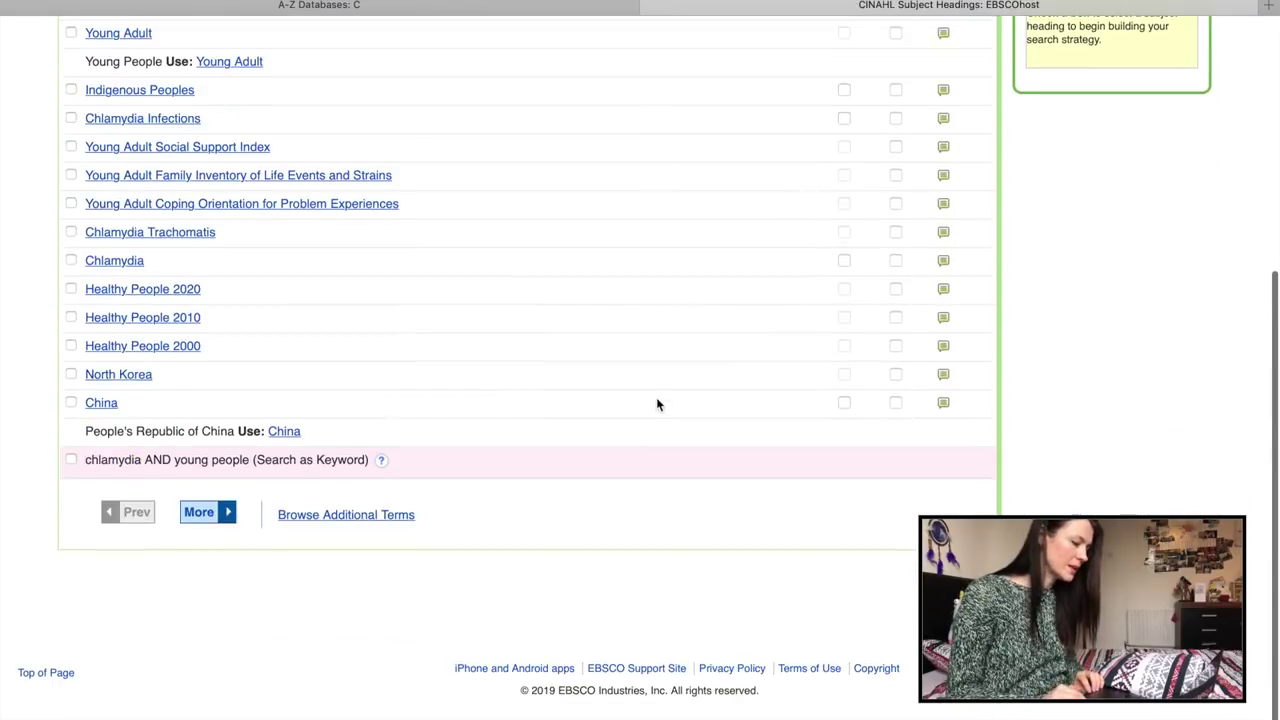
{"action": "left_click", "coordinate": [71, 468]}
{"action": "scroll", "coordinate": [477, 434], "scroll_direction": "up", "scroll_amount": 5}
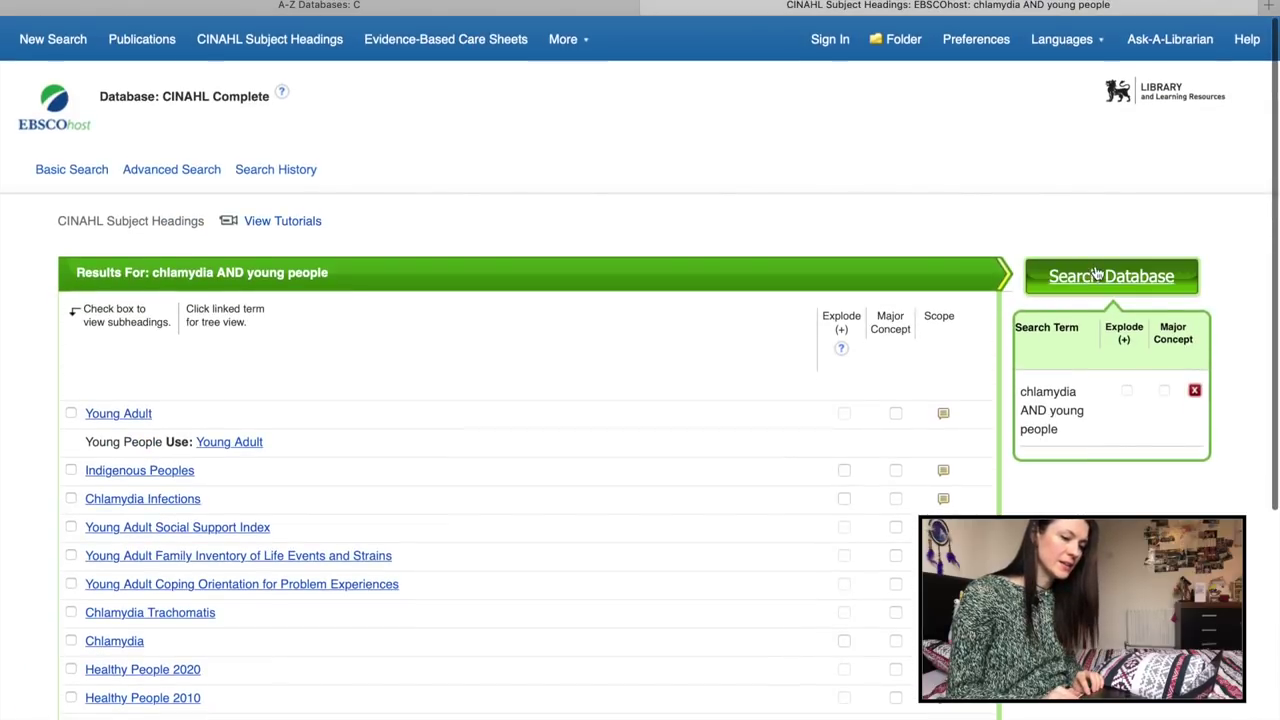
{"action": "left_click", "coordinate": [1100, 277]}
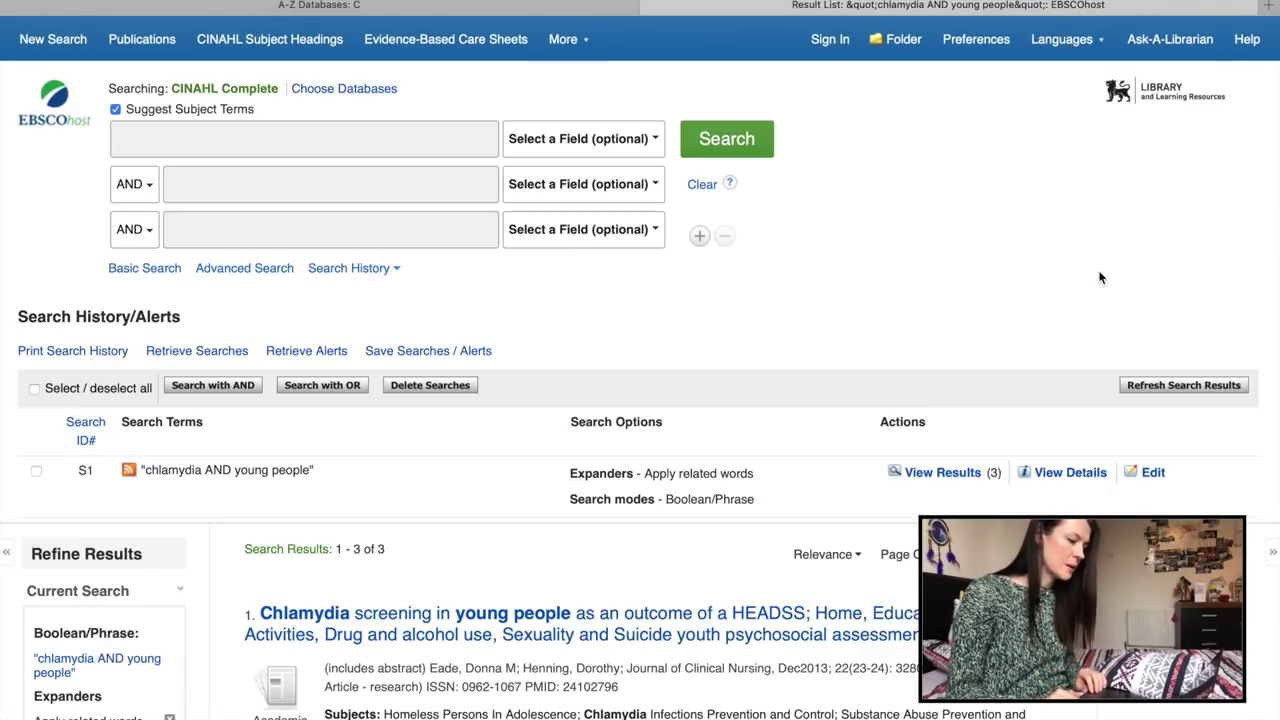
Step: Examine the articles returned for the combined "chlamydia AND young people" search
{"action": "scroll", "coordinate": [929, 426], "scroll_direction": "down", "scroll_amount": 3}
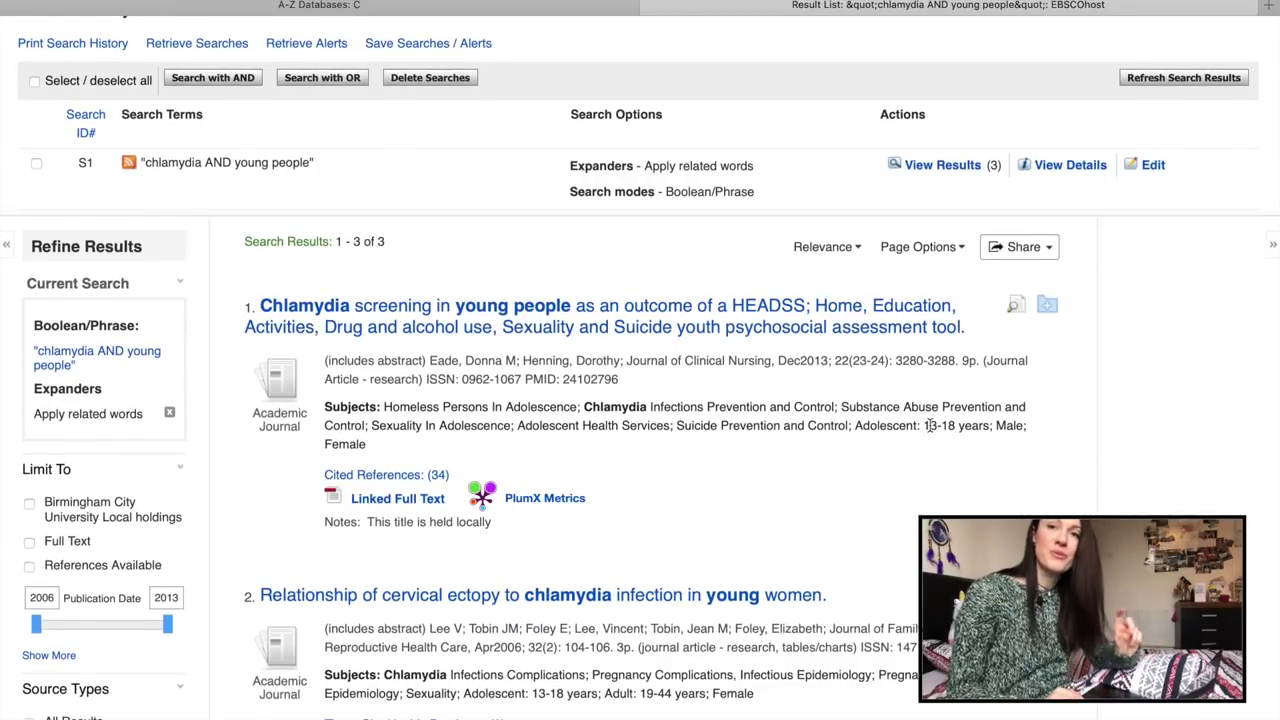
{"action": "scroll", "coordinate": [929, 426], "scroll_direction": "up", "scroll_amount": 3}
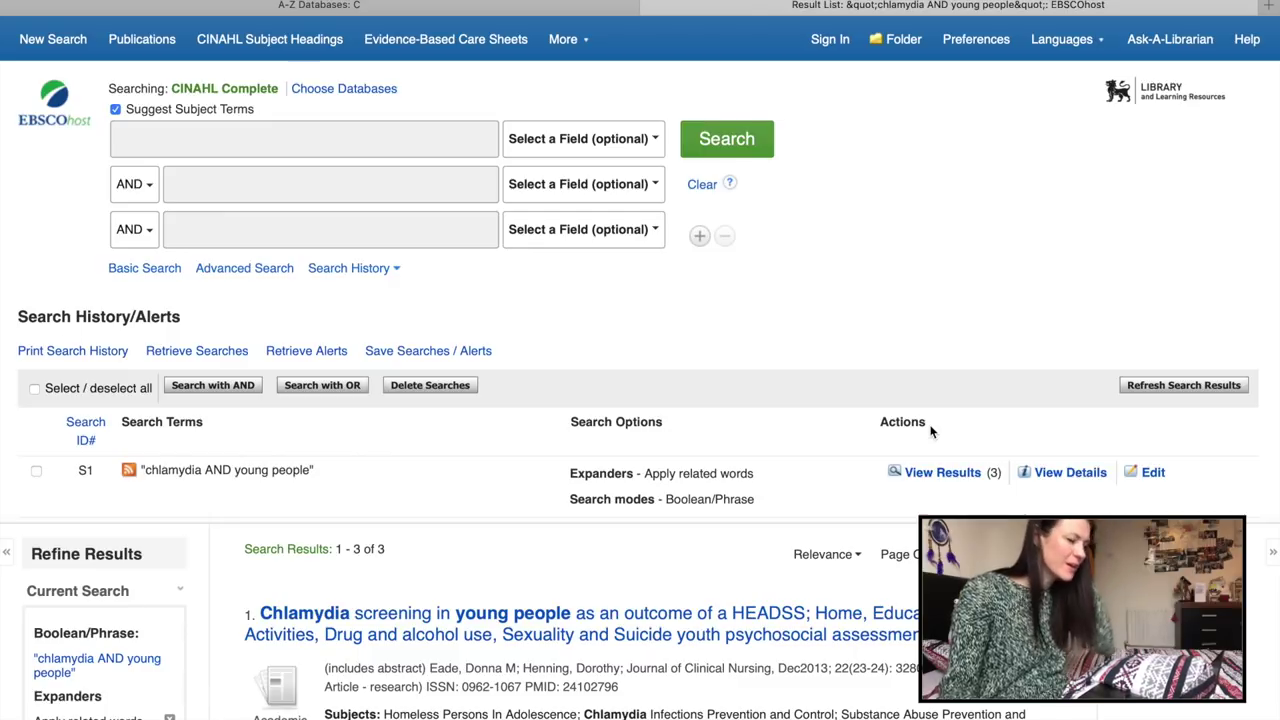
{"action": "scroll", "coordinate": [930, 430], "scroll_direction": "down", "scroll_amount": 6}
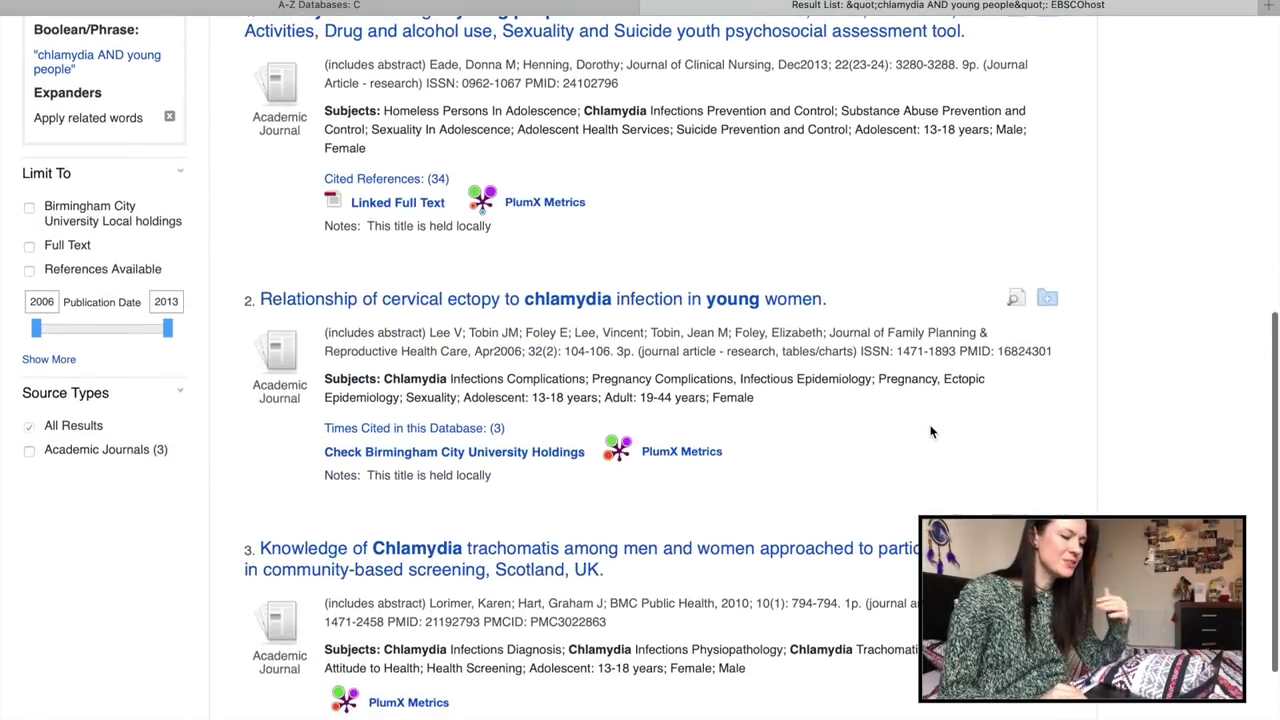
{"action": "scroll", "coordinate": [930, 430], "scroll_direction": "up", "scroll_amount": 6}
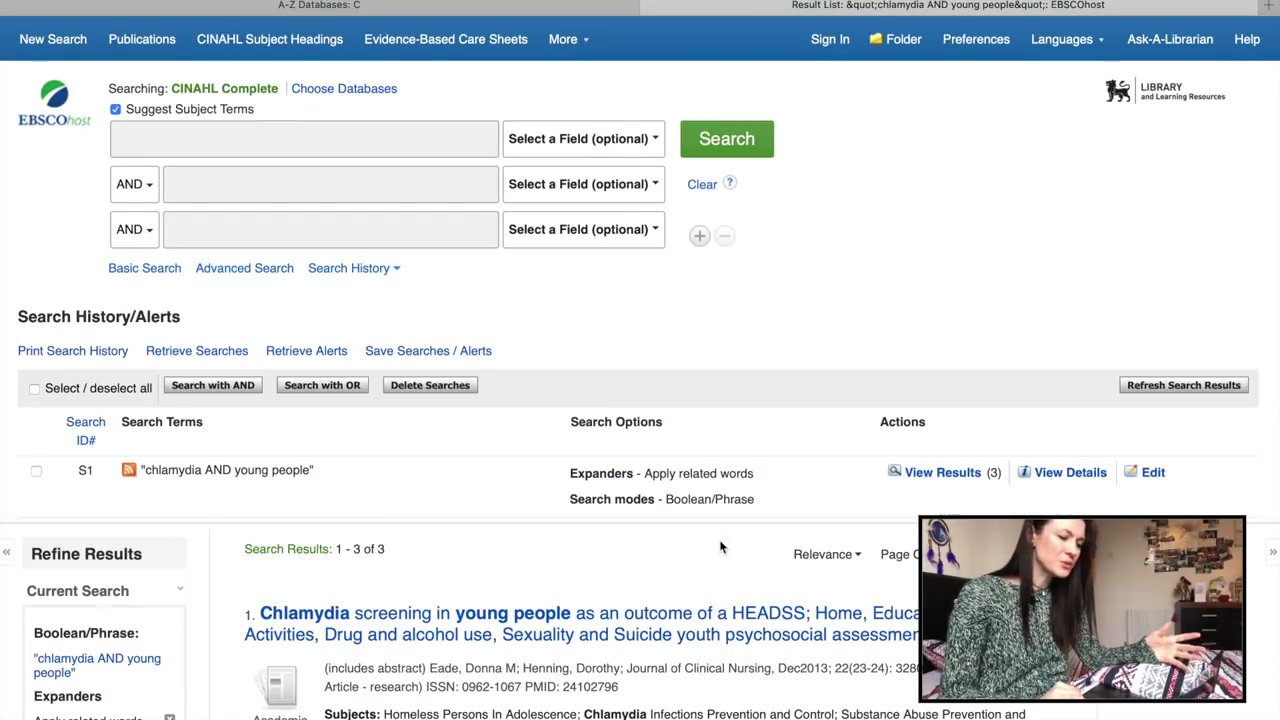
{"action": "scroll", "coordinate": [720, 546], "scroll_direction": "down", "scroll_amount": 4}
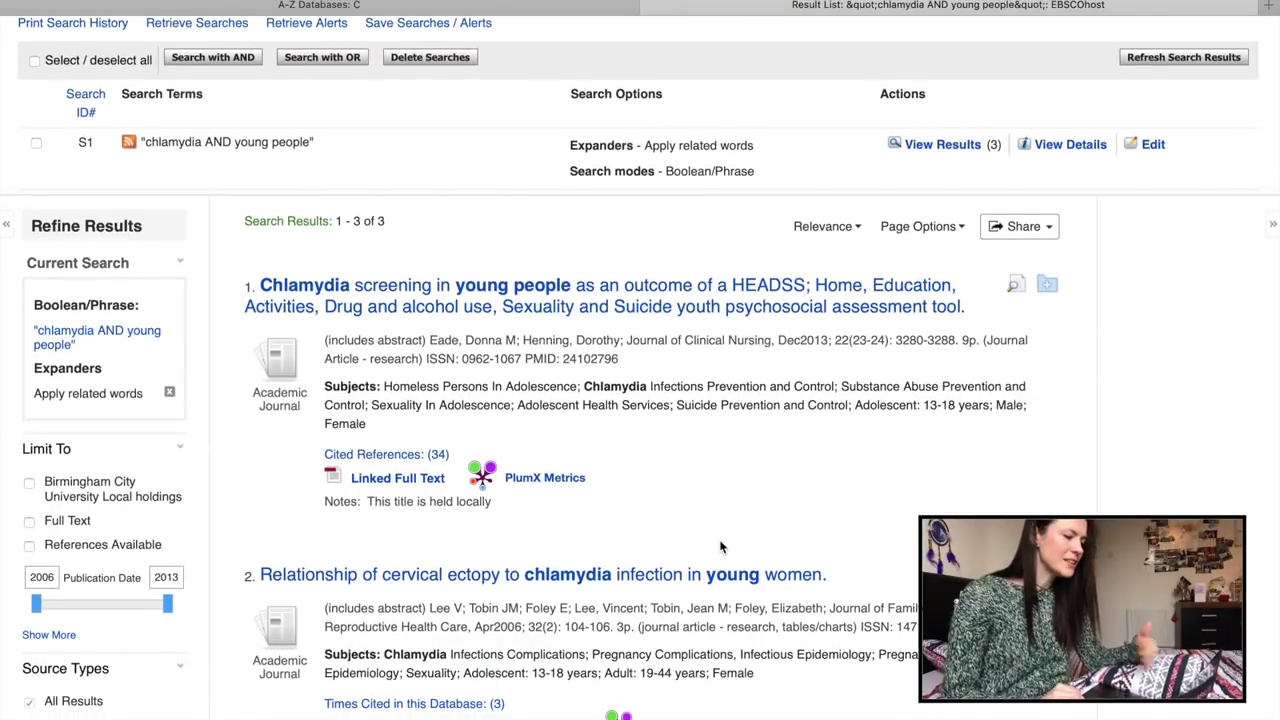
{"action": "scroll", "coordinate": [720, 546], "scroll_direction": "down", "scroll_amount": 5}
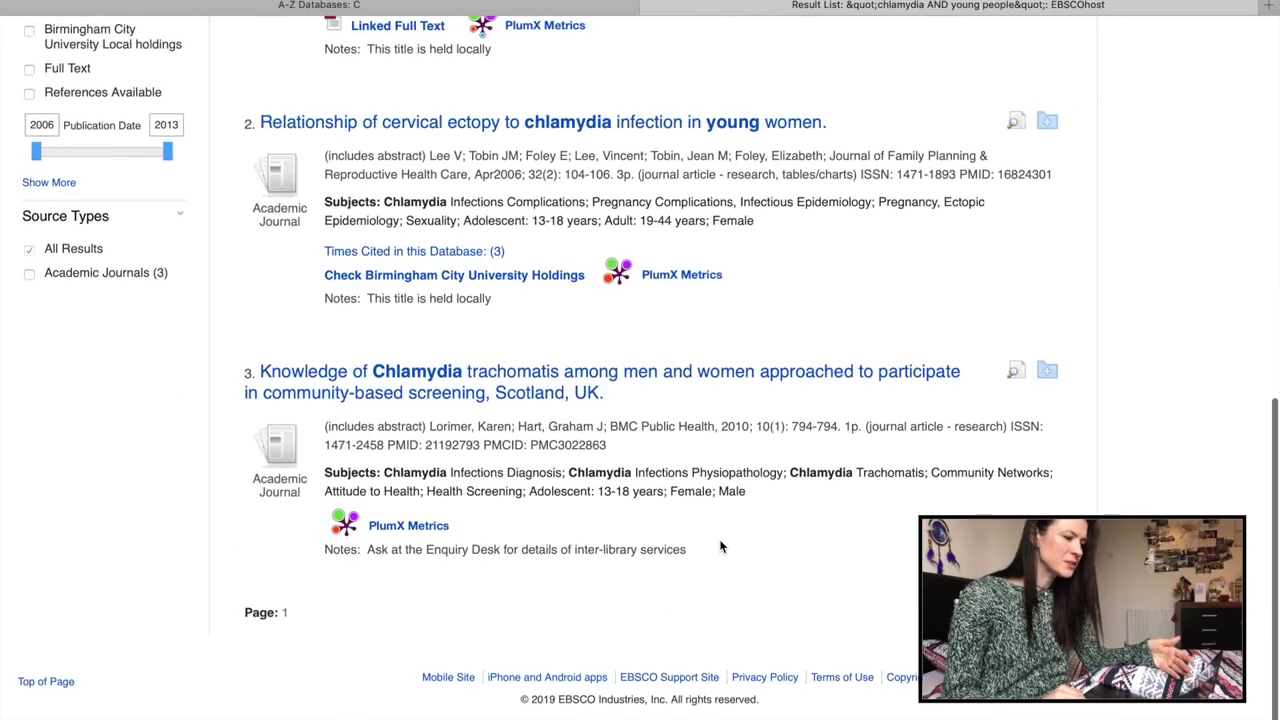
{"action": "scroll", "coordinate": [720, 546], "scroll_direction": "up", "scroll_amount": 6}
{"action": "scroll", "coordinate": [720, 546], "scroll_direction": "up", "scroll_amount": 3}
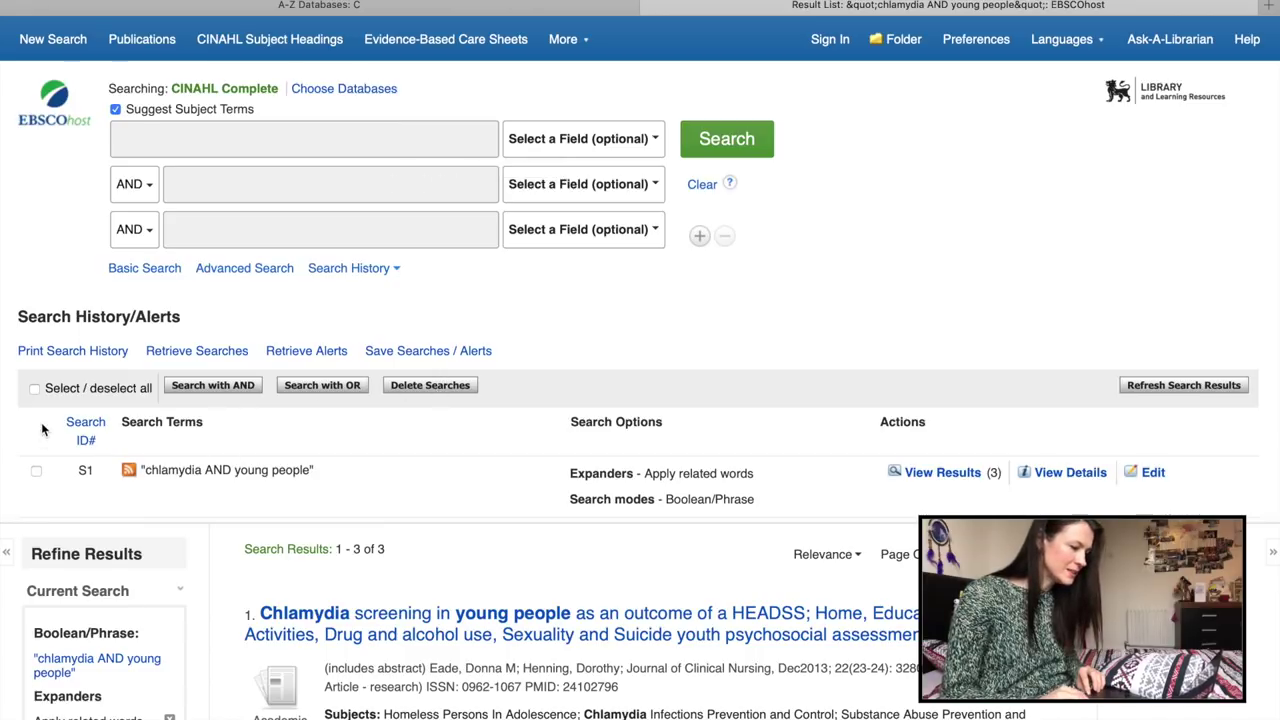
Step: Delete the "chlamydia AND young people" search from the search history
{"action": "left_click", "coordinate": [34, 389]}
{"action": "left_click", "coordinate": [415, 387]}
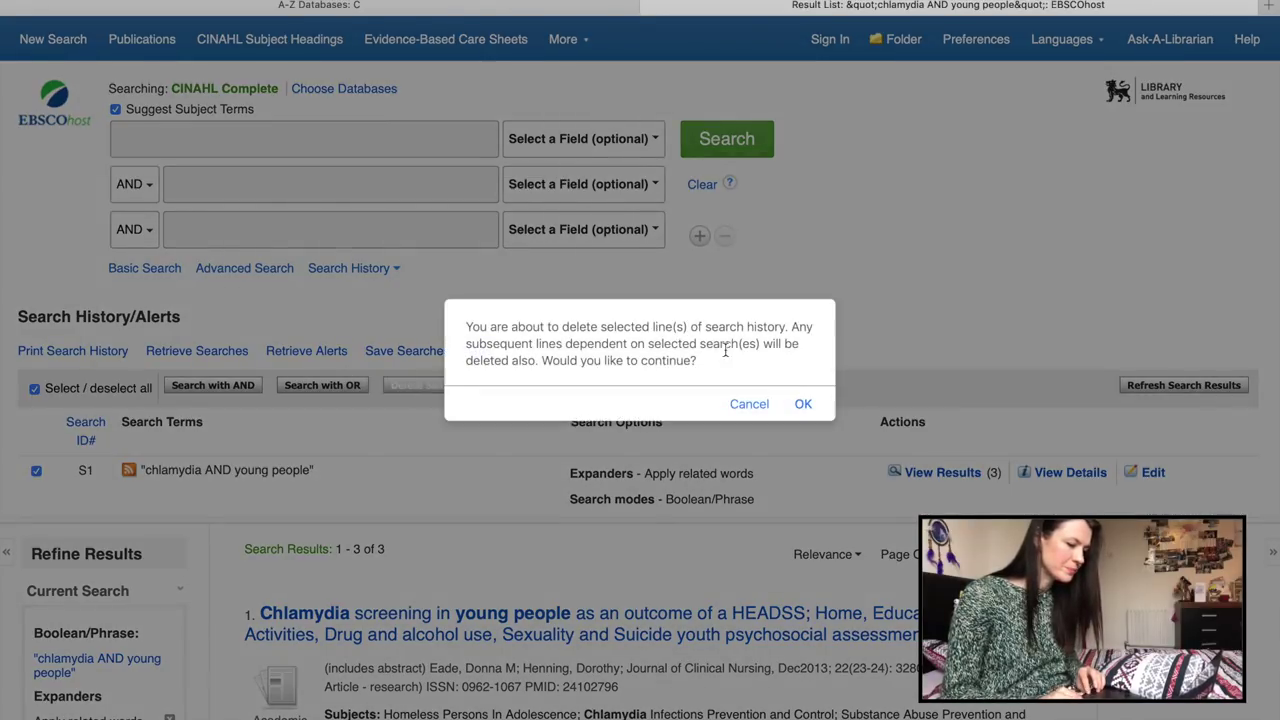
{"action": "left_click", "coordinate": [804, 404]}
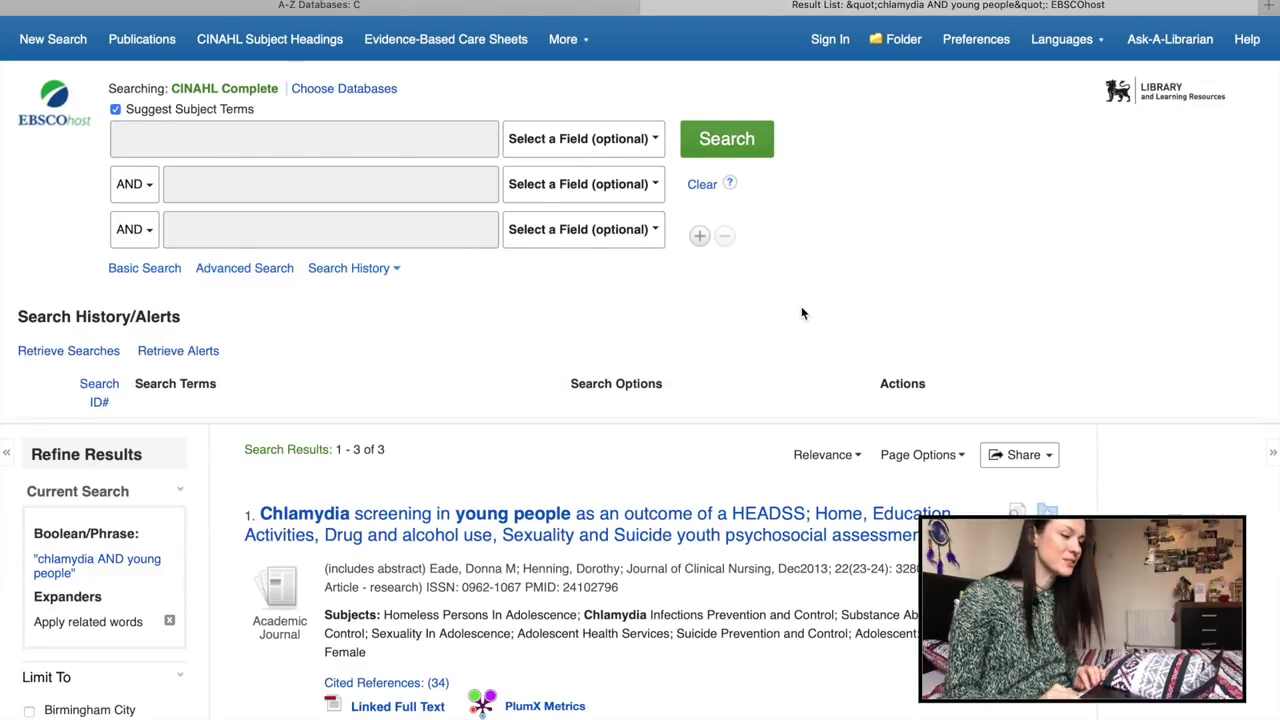
Step: Look up the CINAHL subject headings for "chlamydia" as a single term
{"action": "left_click", "coordinate": [453, 145]}
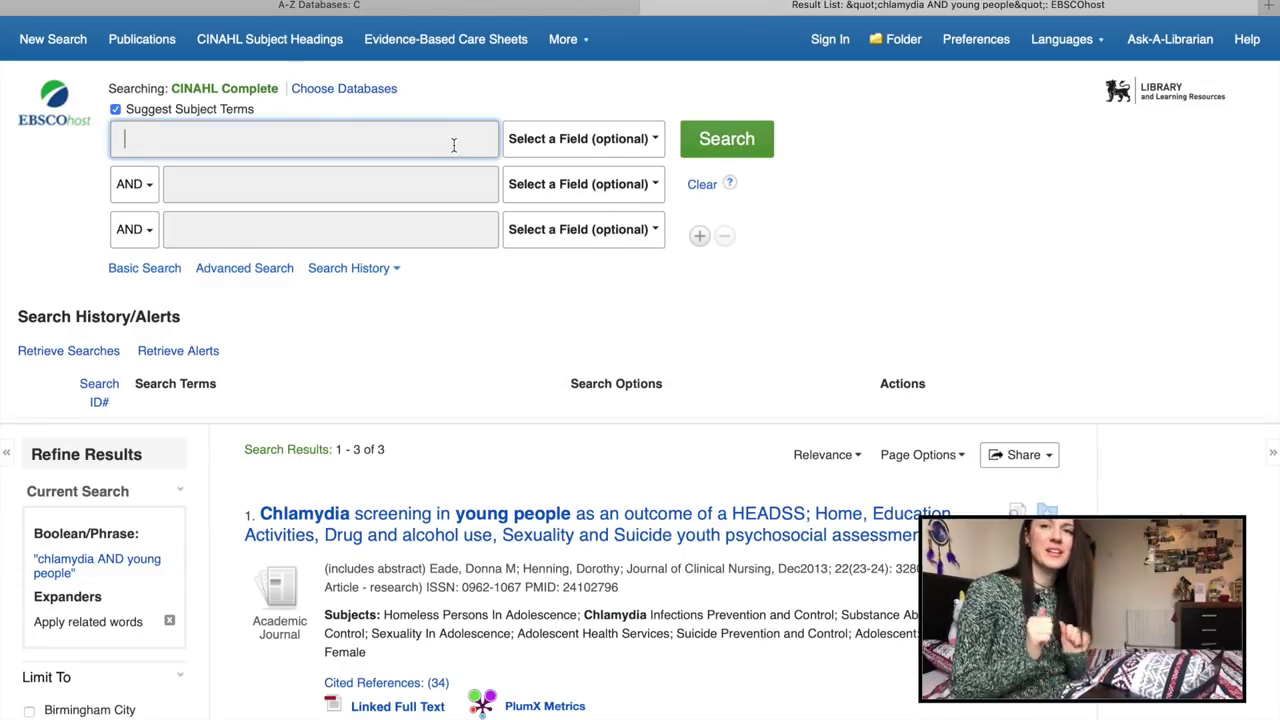
{"action": "type", "text": "chlam"}
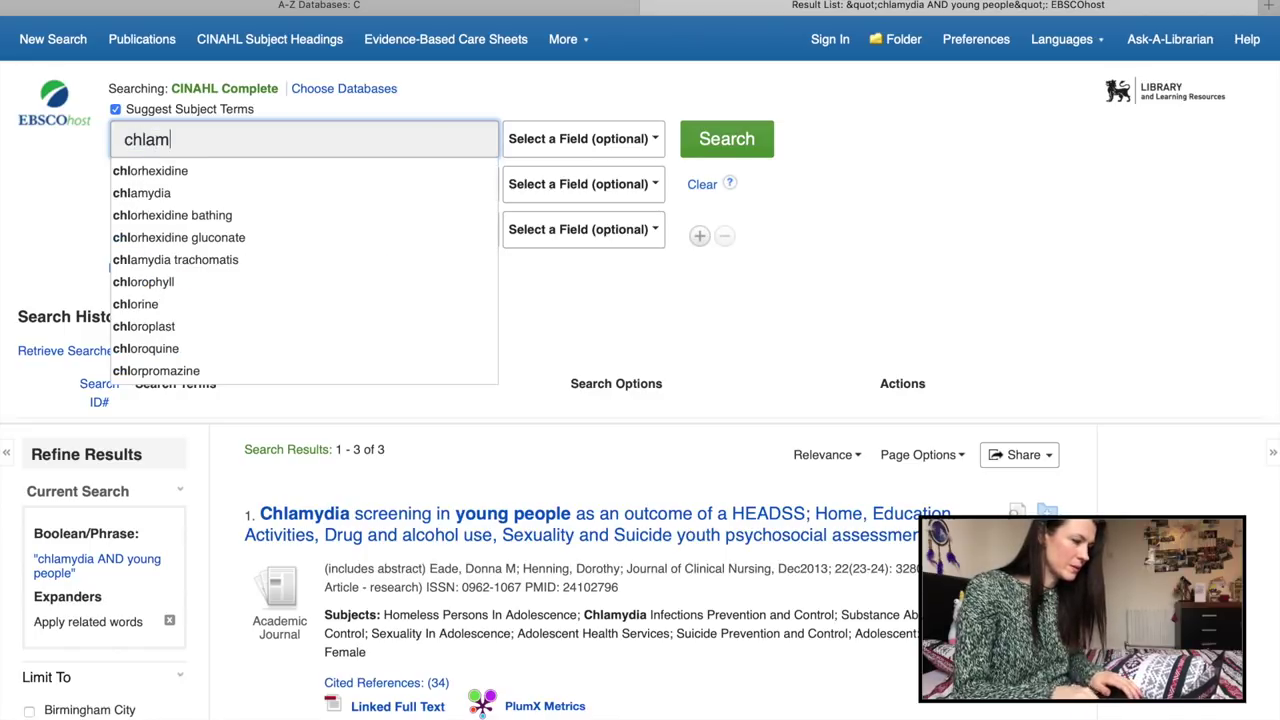
{"action": "left_click", "coordinate": [386, 172]}
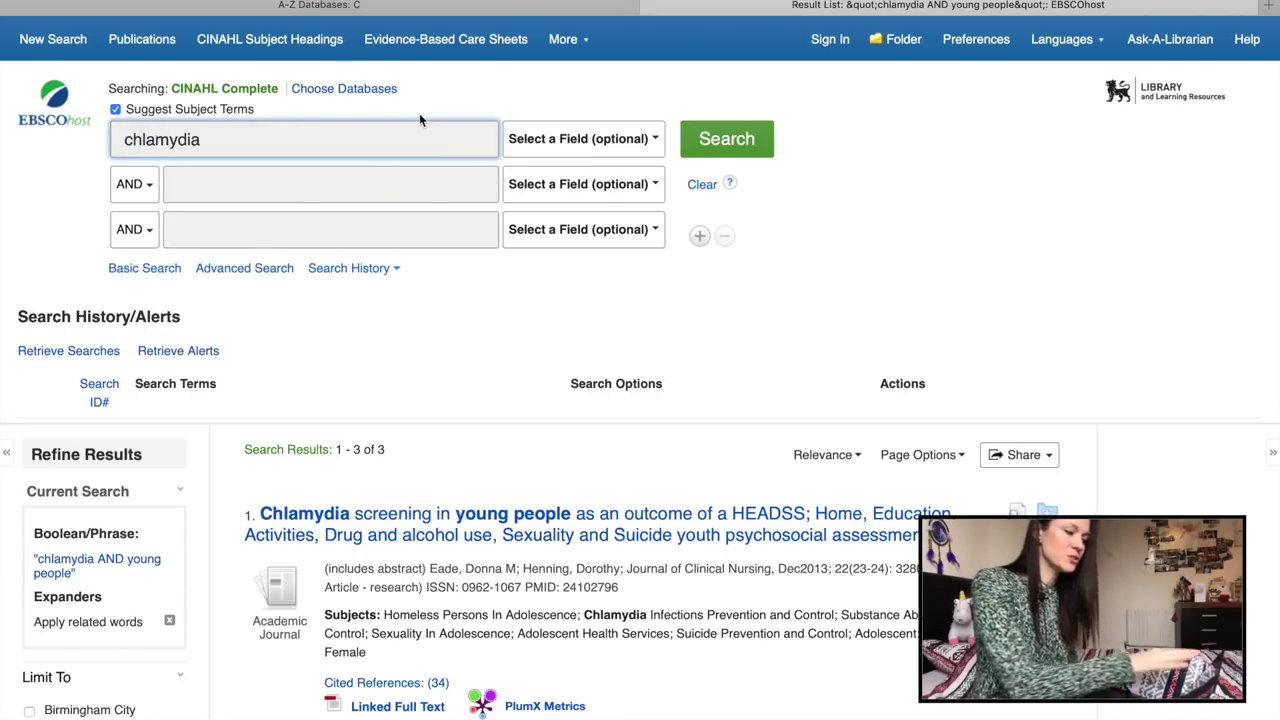
{"action": "left_click", "coordinate": [720, 148]}
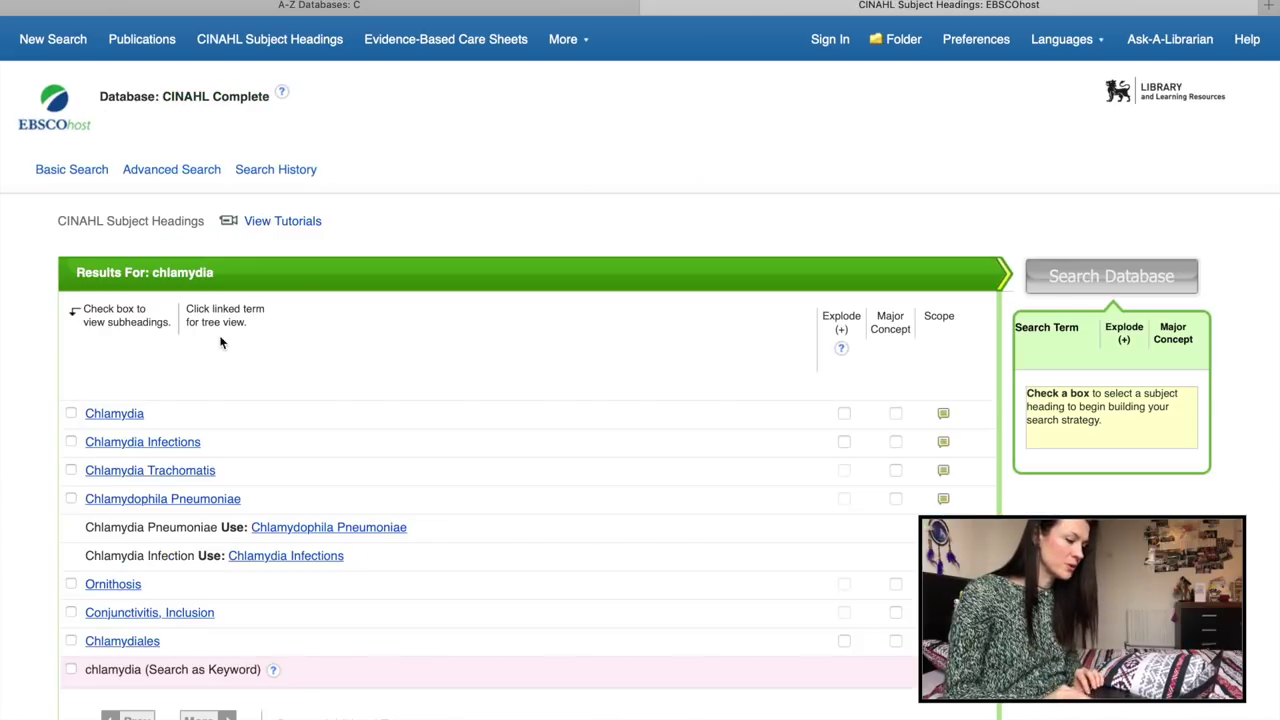
Step: Select the Chlamydia subject heading with all subheadings included and search the database for it
{"action": "left_click", "coordinate": [71, 413]}
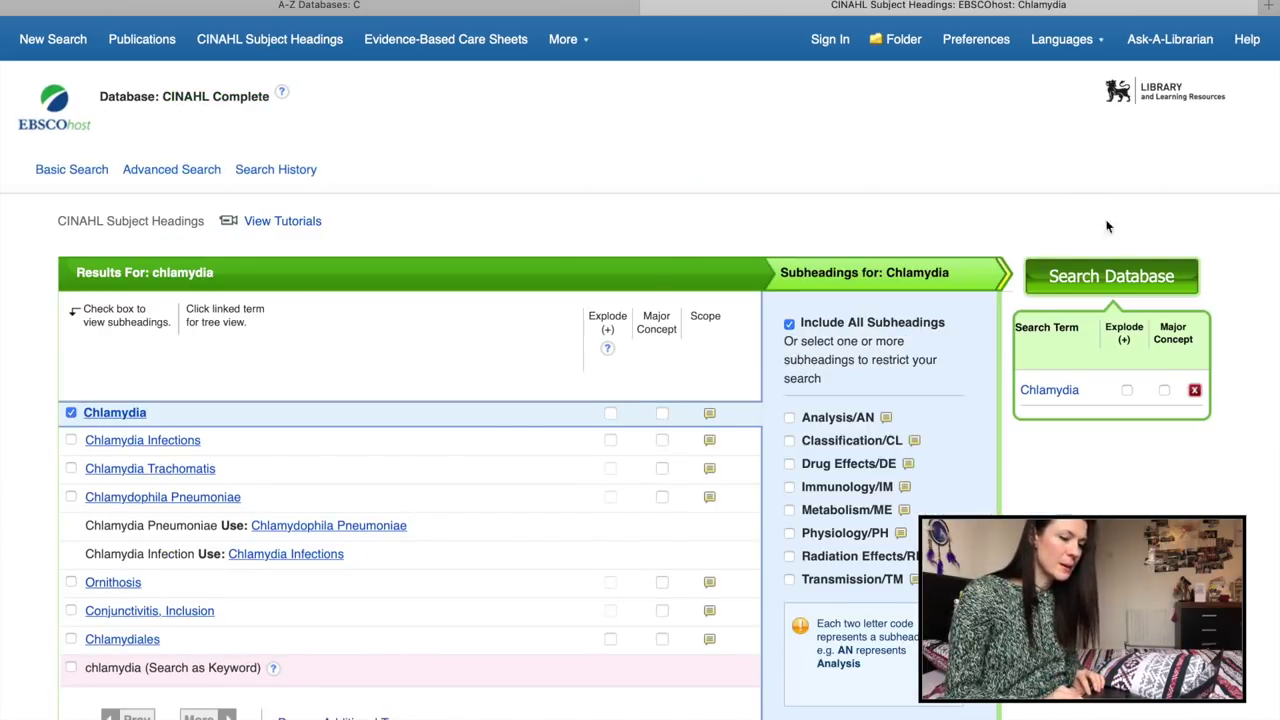
{"action": "left_click", "coordinate": [1120, 279]}
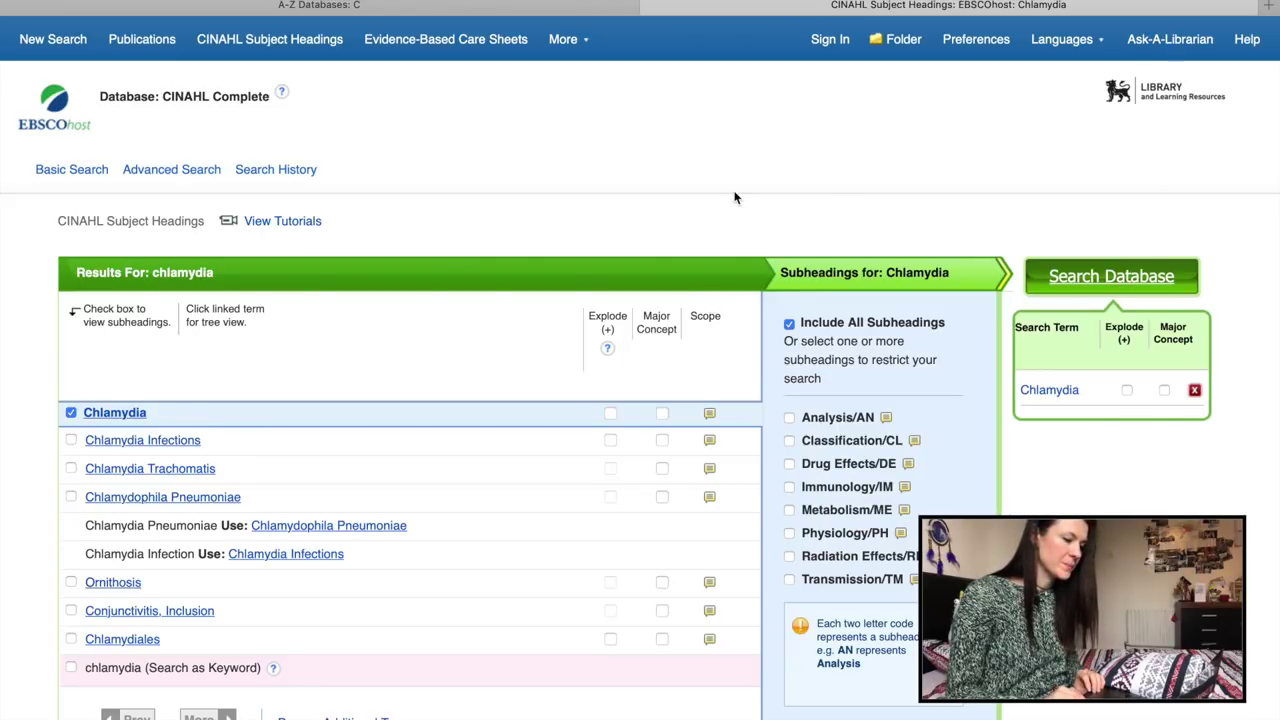
{"action": "scroll", "coordinate": [733, 468], "scroll_direction": "down", "scroll_amount": 3}
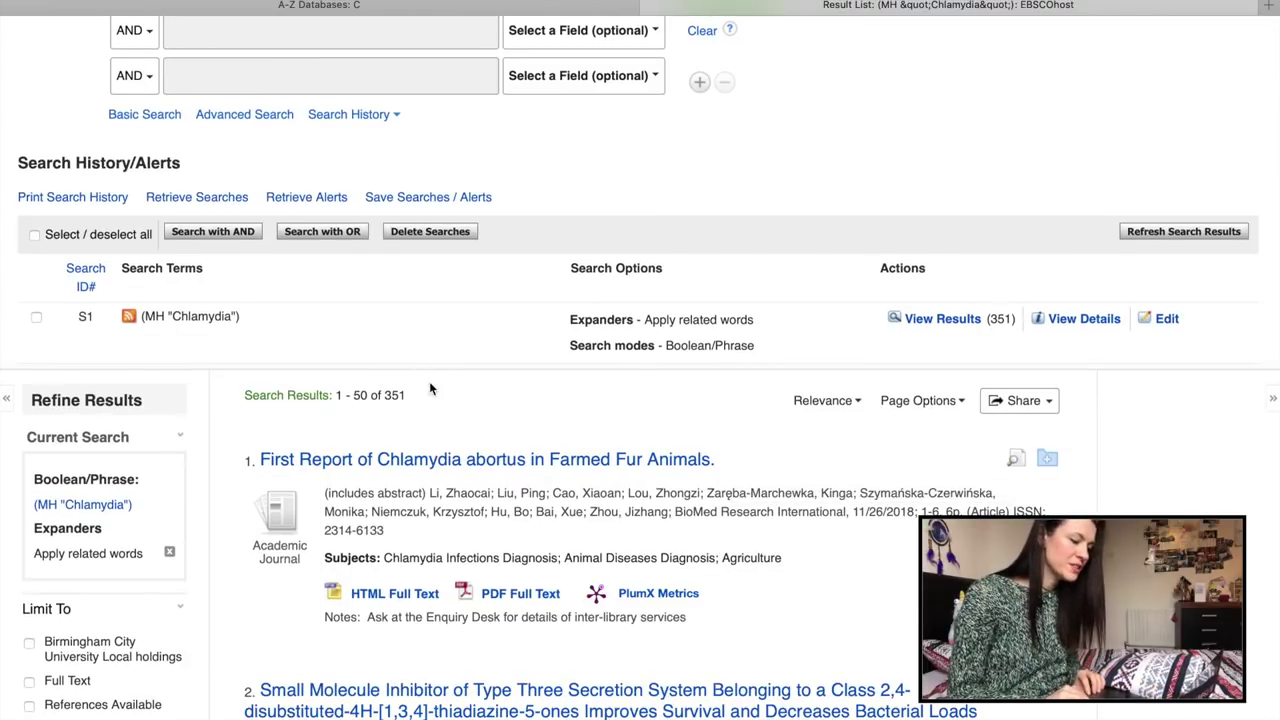
{"action": "scroll", "coordinate": [616, 398], "scroll_direction": "up", "scroll_amount": 3}
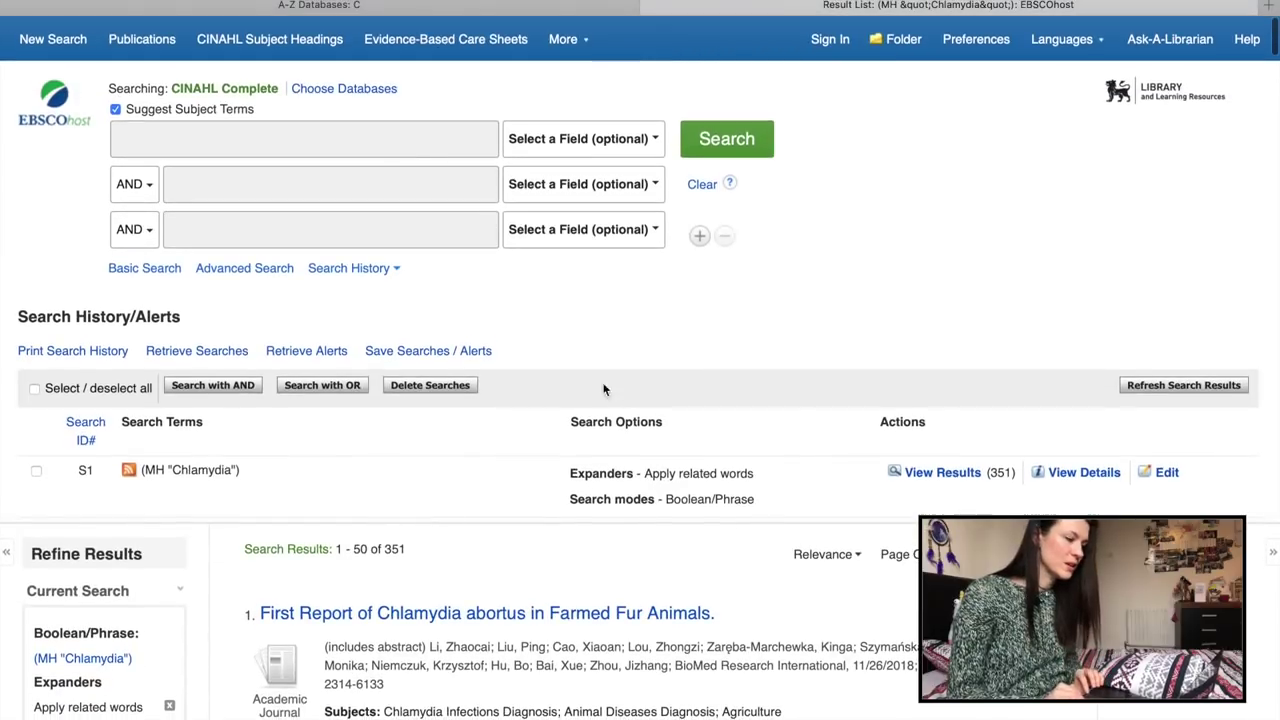
Step: Look up the CINAHL subject headings for the suggested term "young adults"
{"action": "left_click", "coordinate": [456, 134]}
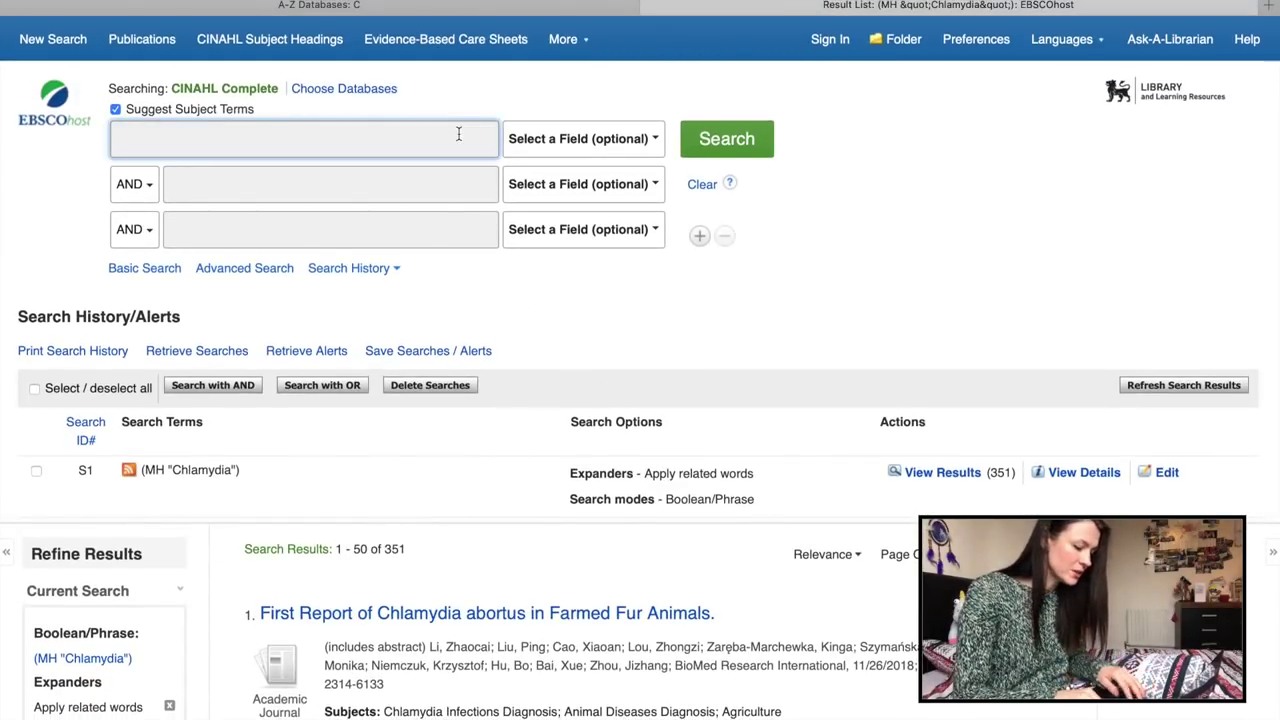
{"action": "type", "text": "young"}
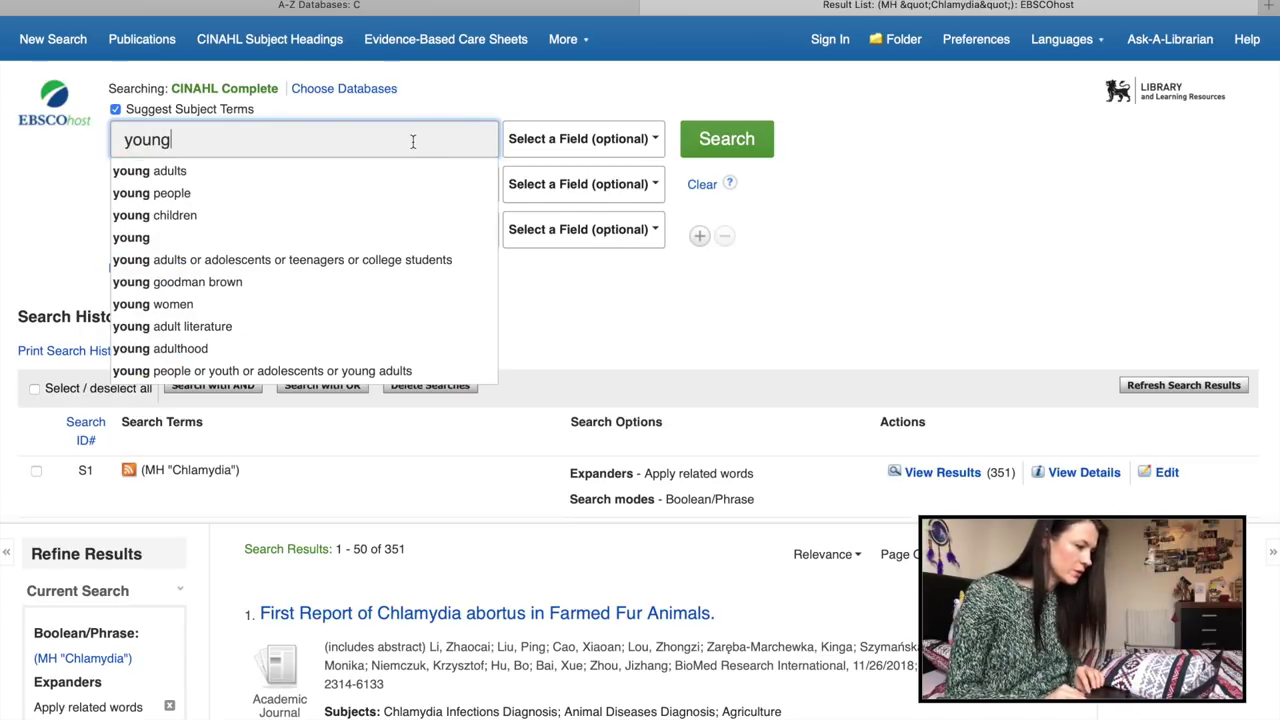
{"action": "left_click", "coordinate": [259, 166]}
{"action": "left_click", "coordinate": [738, 138]}
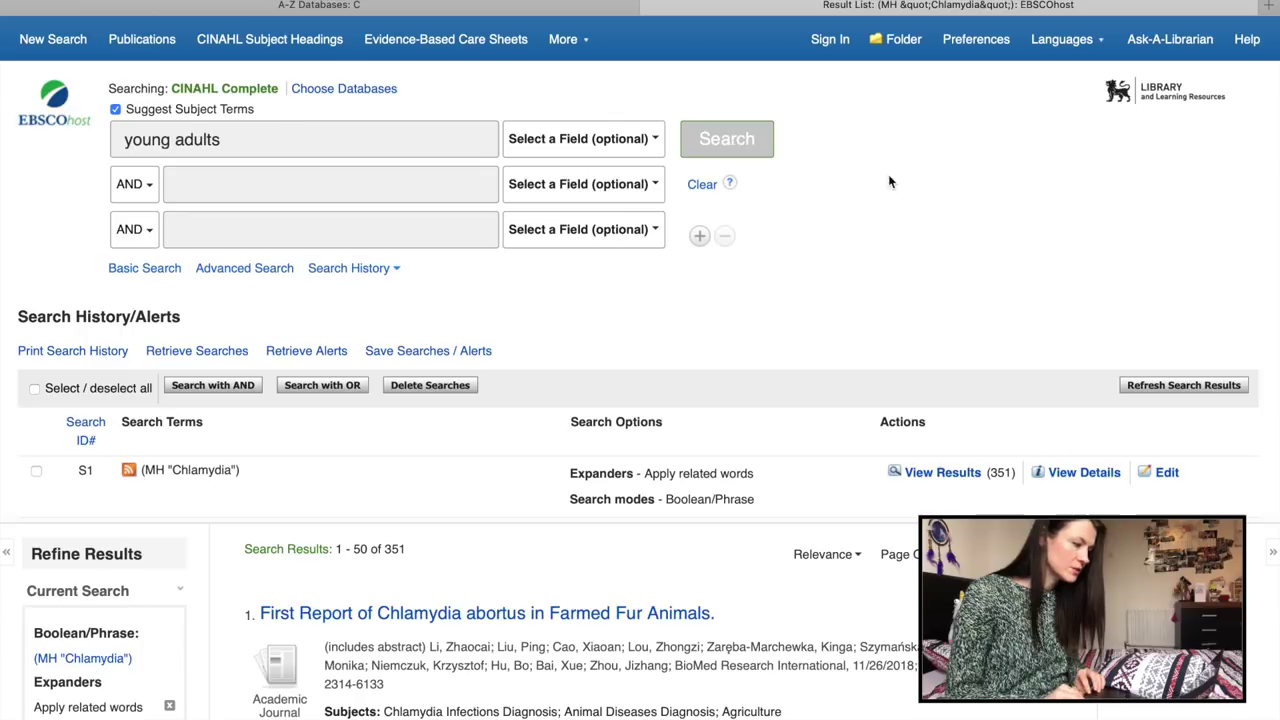
Step: Select the Young Adult subject heading, checking its scope note, and search the database for it
{"action": "scroll", "coordinate": [607, 353], "scroll_direction": "down", "scroll_amount": 4}
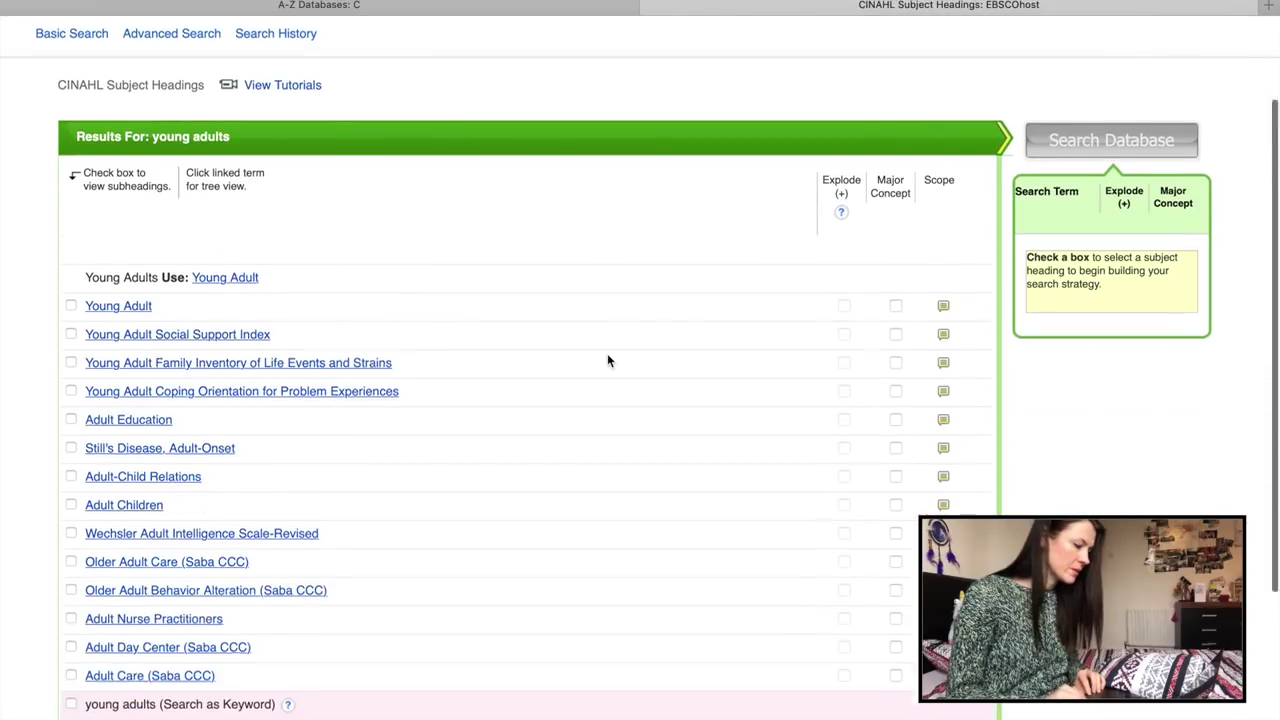
{"action": "left_click", "coordinate": [71, 256]}
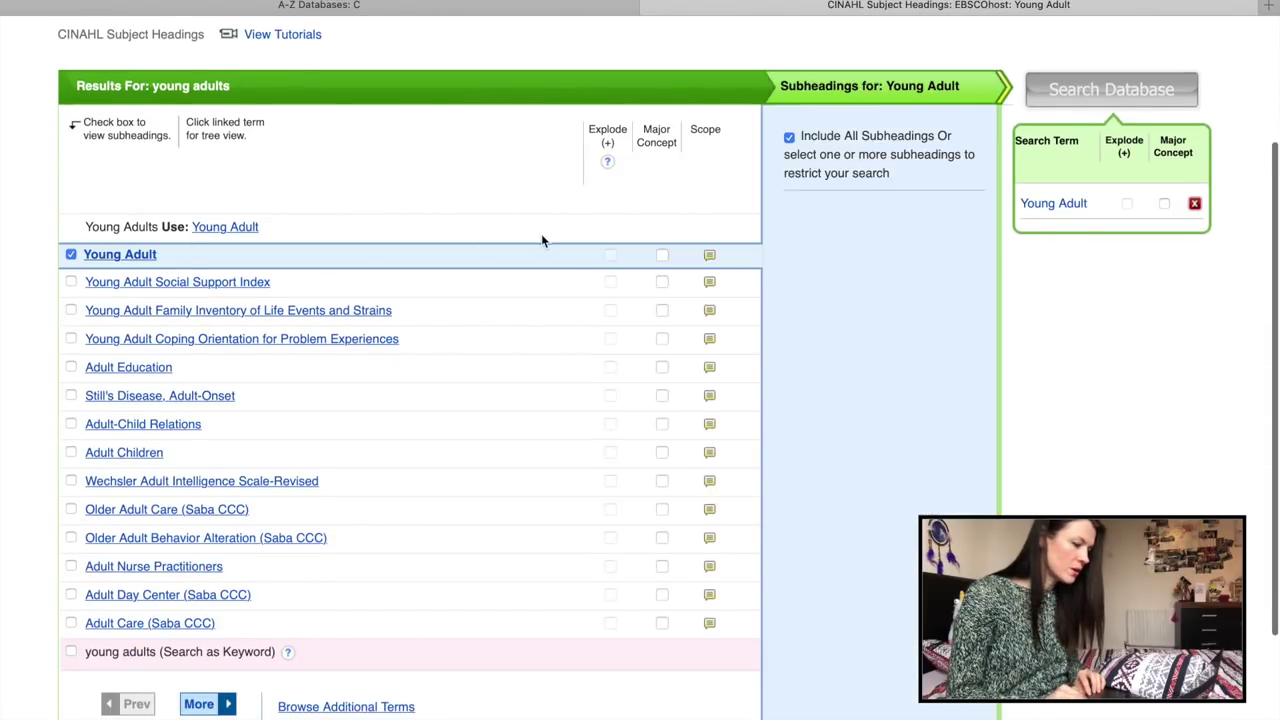
{"action": "left_click", "coordinate": [709, 256]}
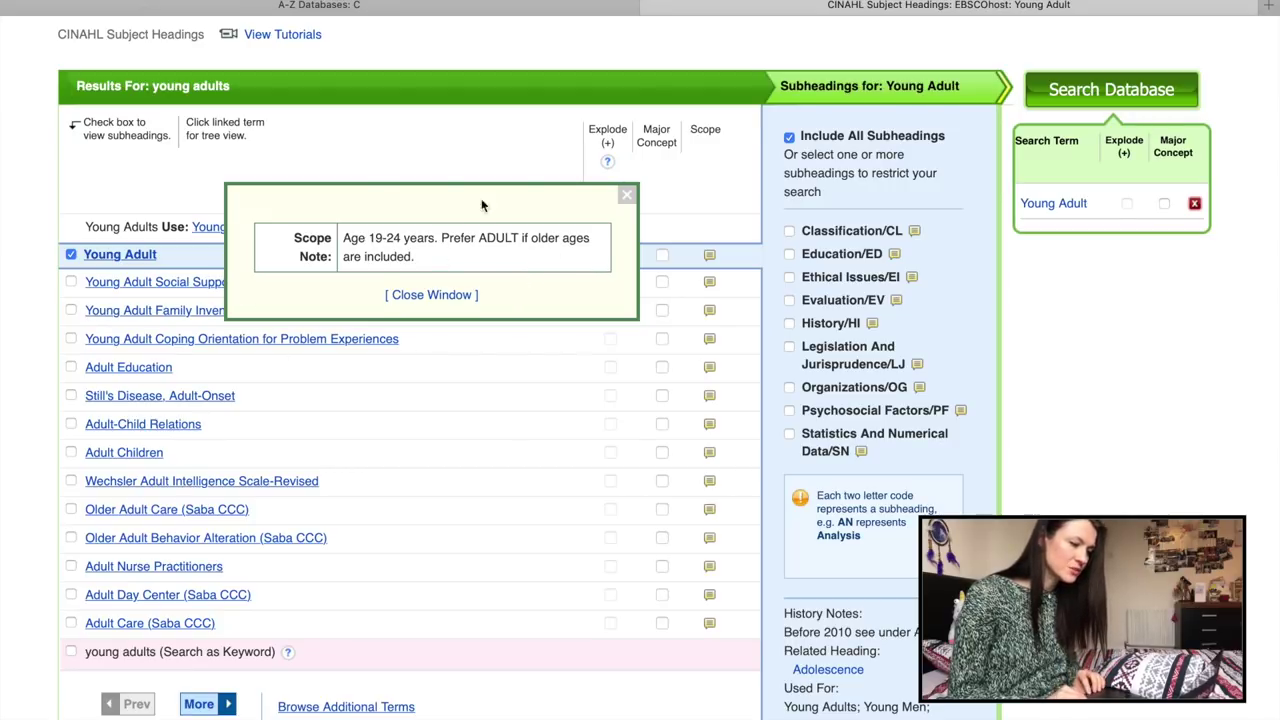
{"action": "left_click", "coordinate": [626, 197]}
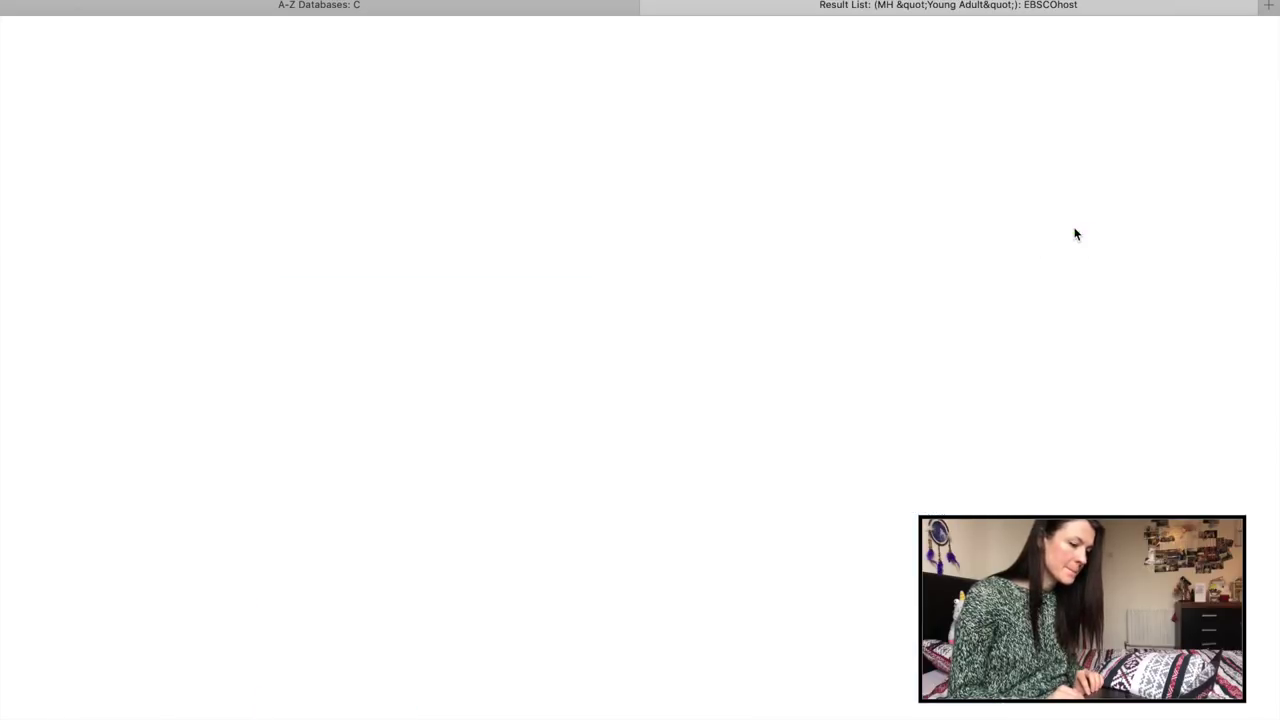
Step: Combine the Young Adult and Chlamydia searches from the search history with AND and view the resulting articles
{"action": "scroll", "coordinate": [669, 391], "scroll_direction": "down", "scroll_amount": 3}
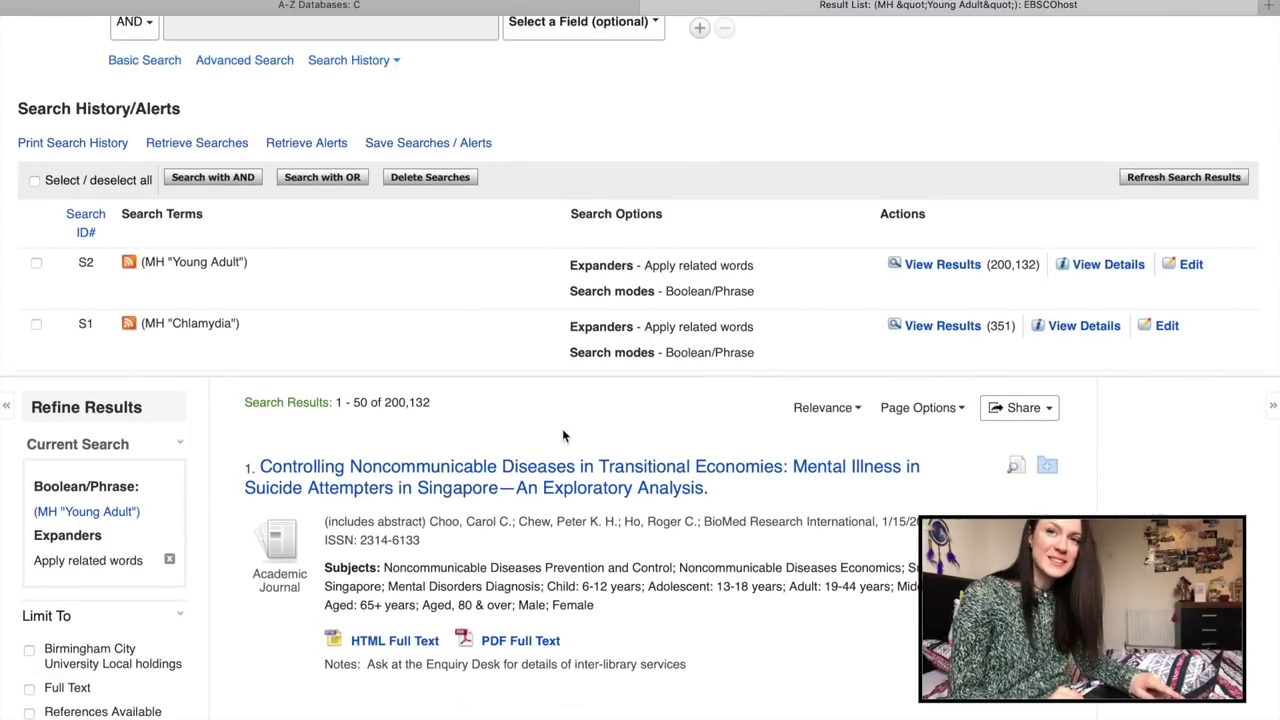
{"action": "scroll", "coordinate": [562, 428], "scroll_direction": "up", "scroll_amount": 4}
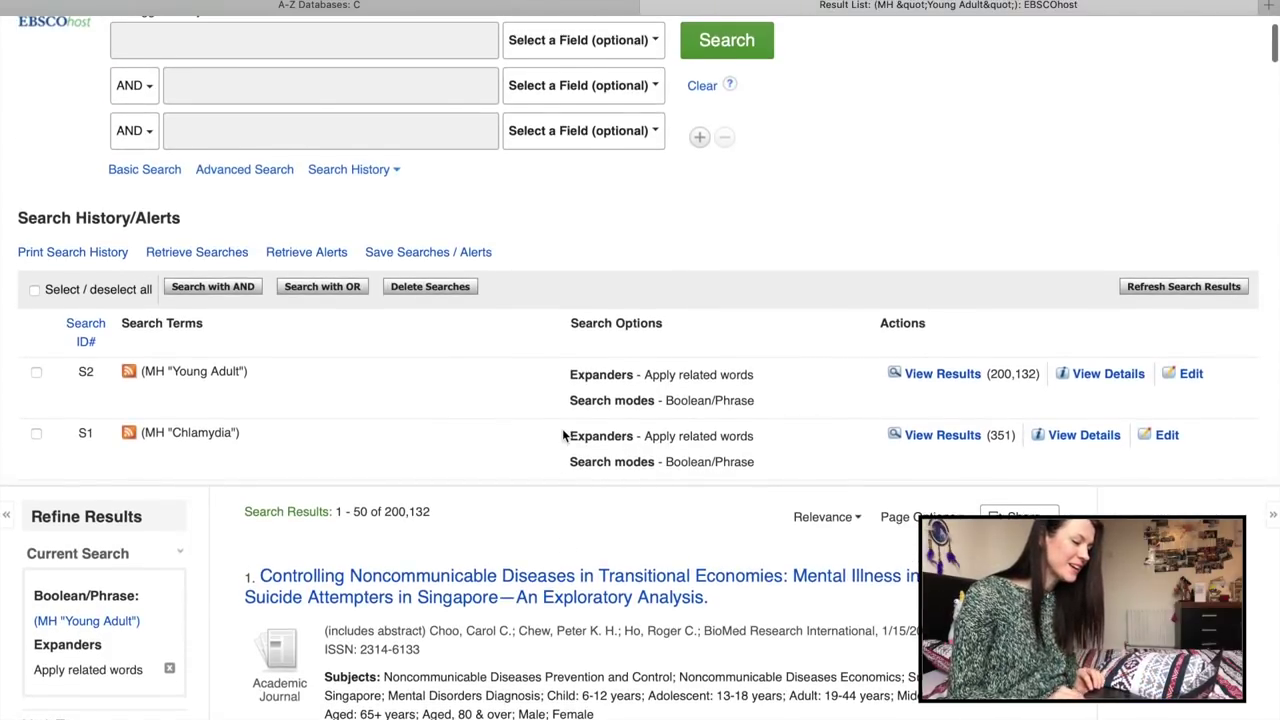
{"action": "scroll", "coordinate": [562, 428], "scroll_direction": "down", "scroll_amount": 3}
{"action": "scroll", "coordinate": [562, 435], "scroll_direction": "down", "scroll_amount": 1}
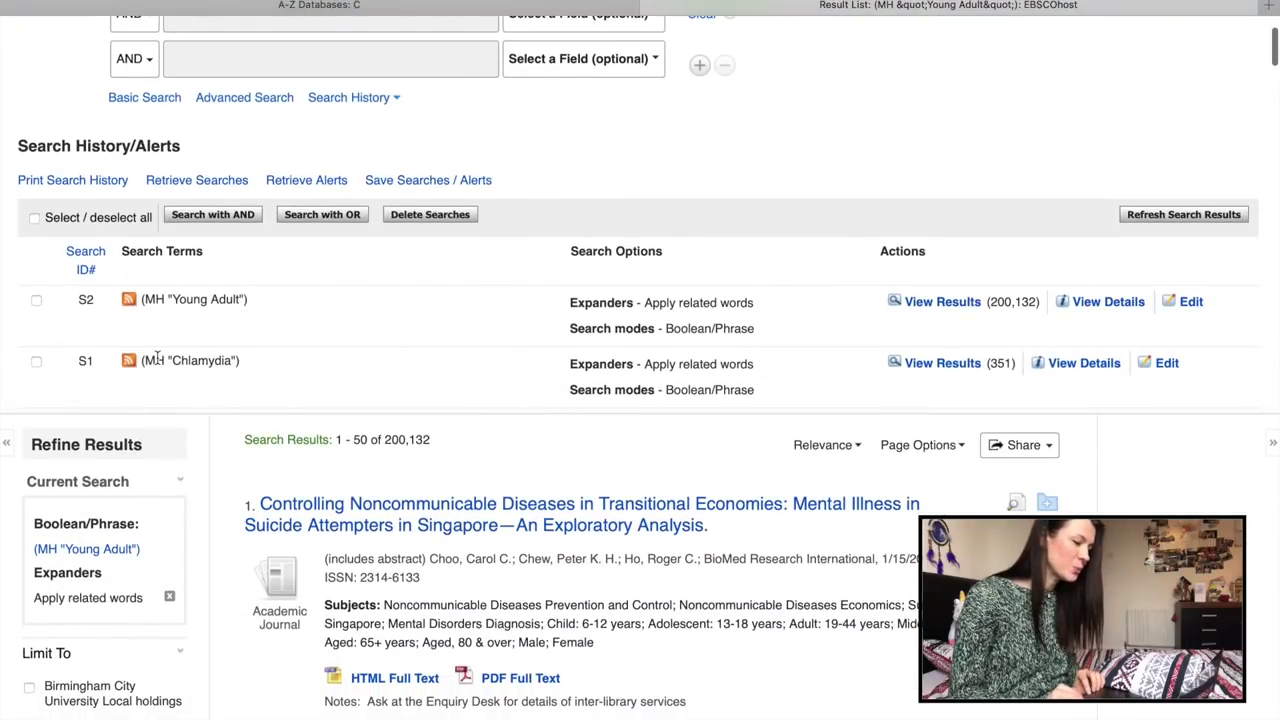
{"action": "left_click", "coordinate": [35, 219]}
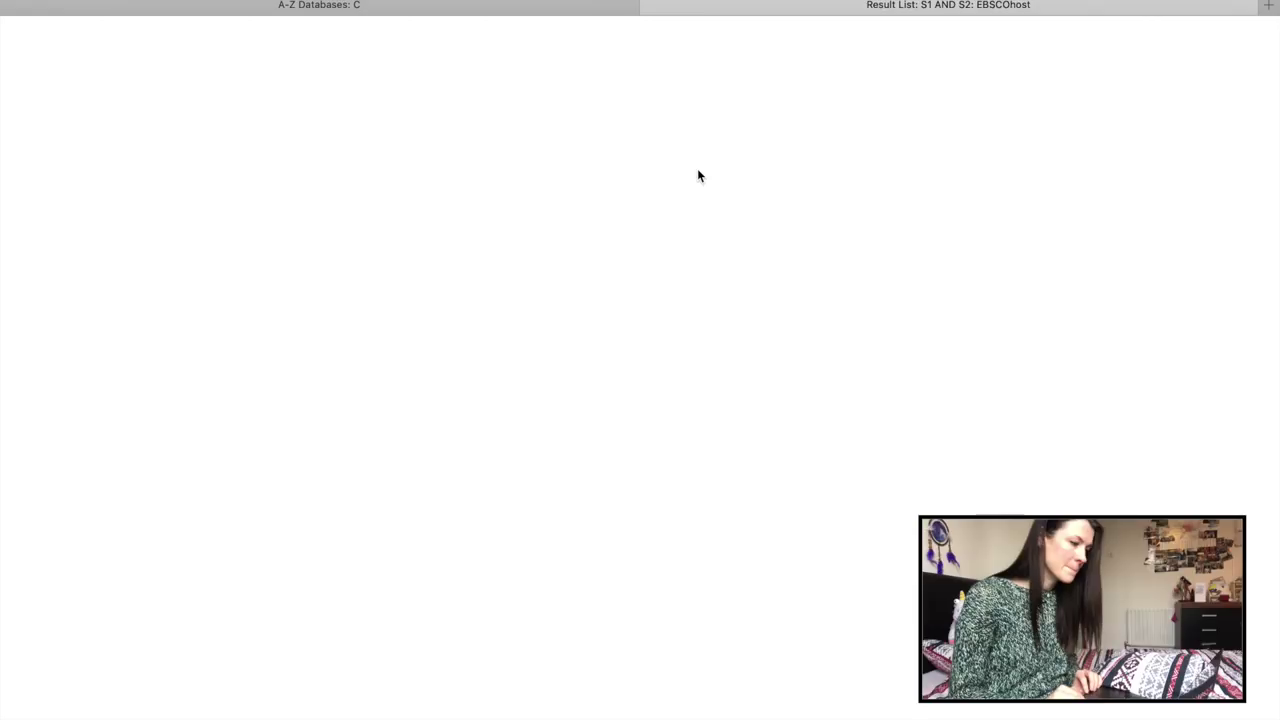
{"action": "scroll", "coordinate": [709, 240], "scroll_direction": "down", "scroll_amount": 5}
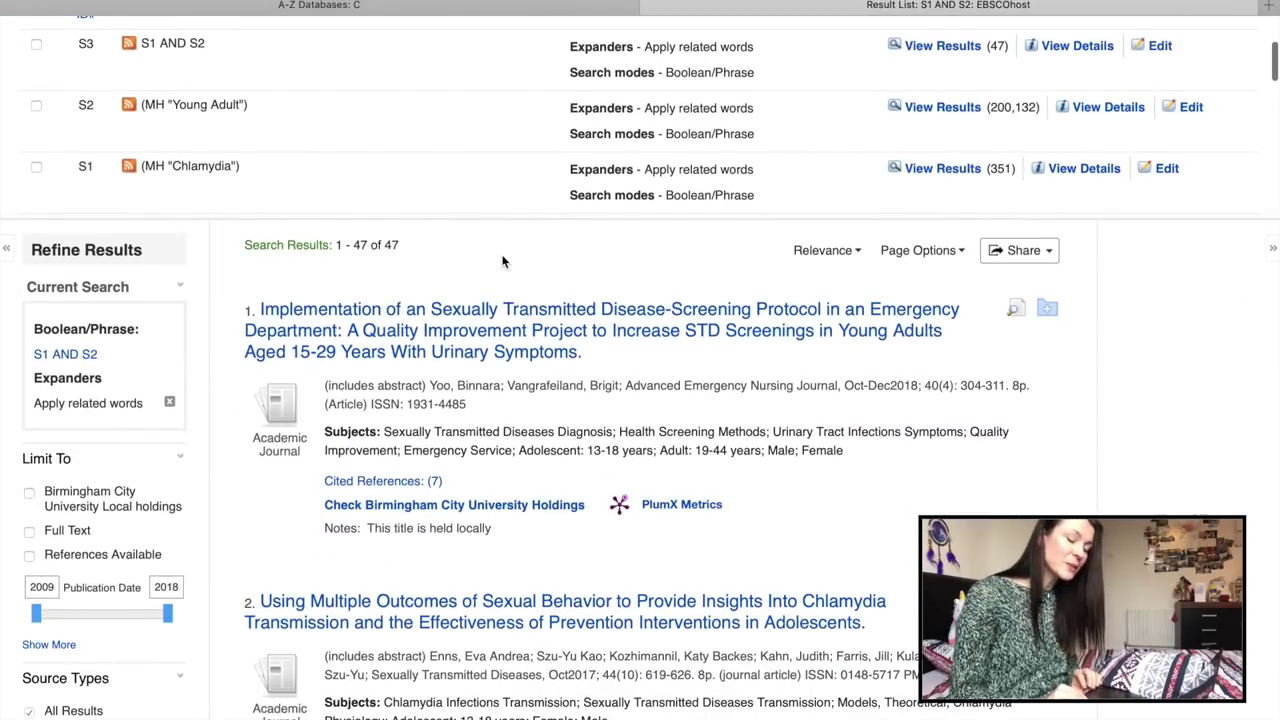
{"action": "scroll", "coordinate": [503, 261], "scroll_direction": "down", "scroll_amount": 2}
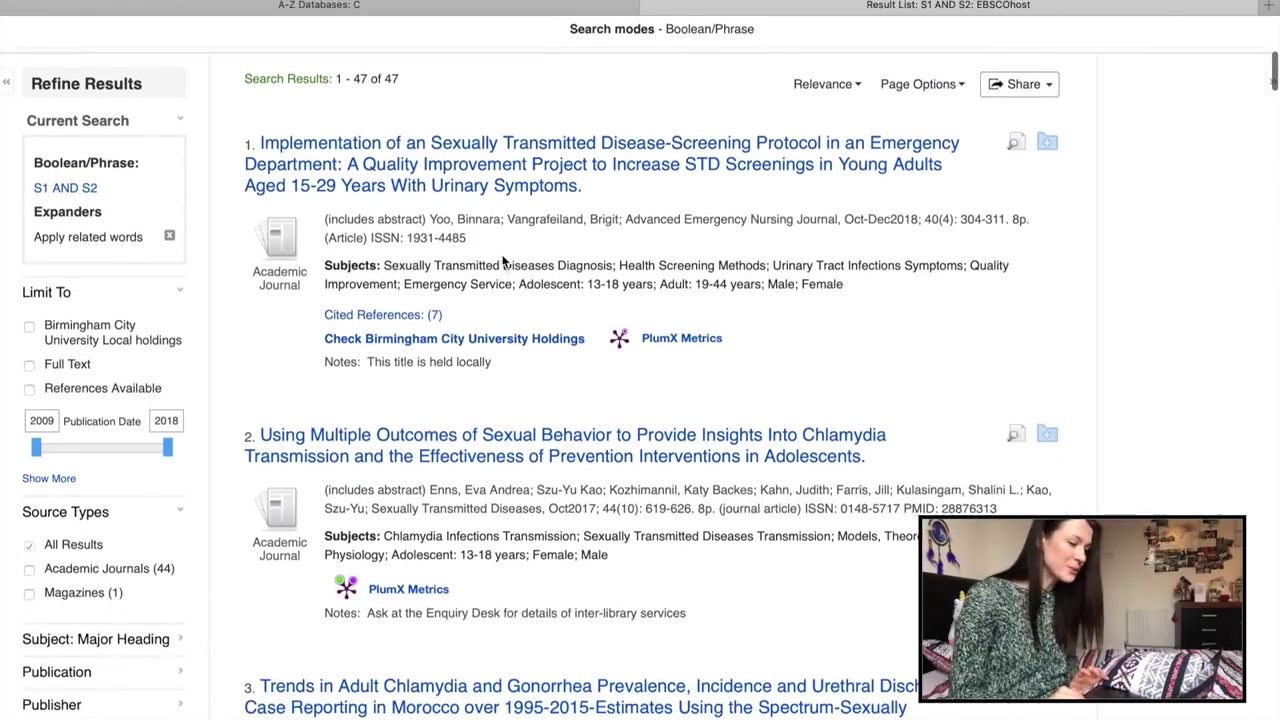
Step: Look through the articles found by combining Young Adult with Chlamydia and check the search history above them
{"action": "scroll", "coordinate": [646, 307], "scroll_direction": "down", "scroll_amount": 6}
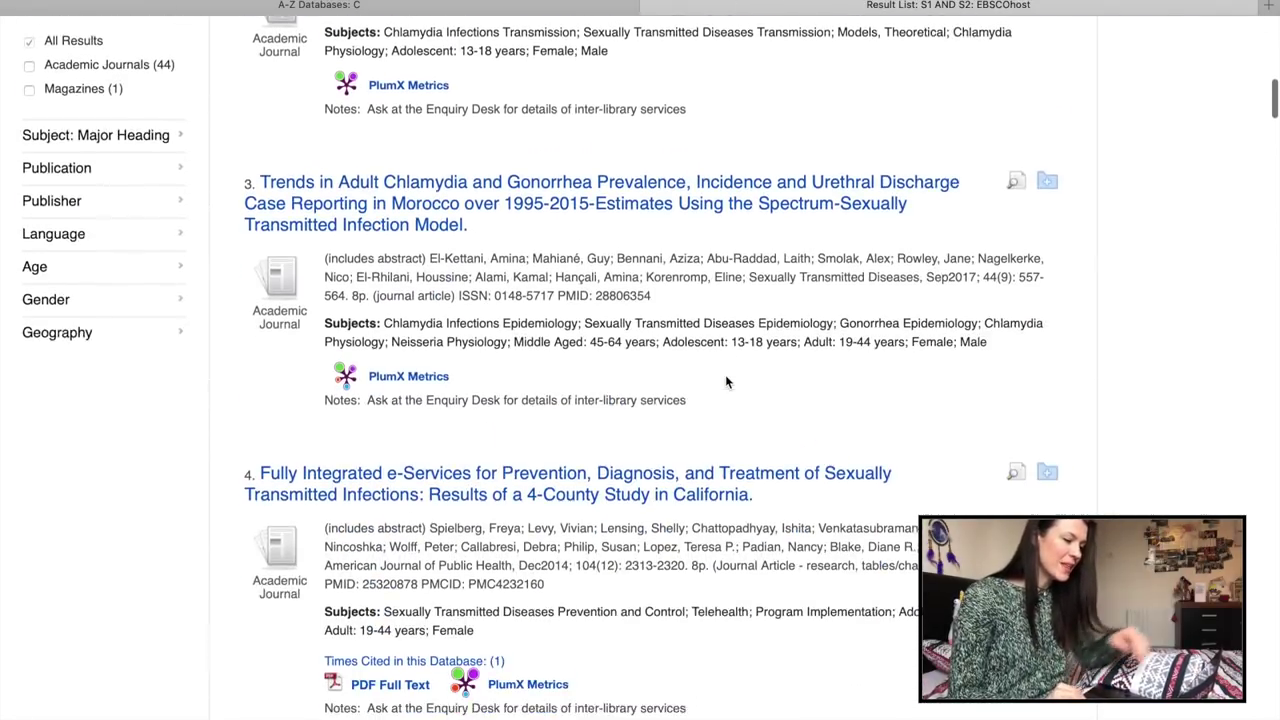
{"action": "scroll", "coordinate": [725, 374], "scroll_direction": "up", "scroll_amount": 8}
{"action": "scroll", "coordinate": [726, 380], "scroll_direction": "up", "scroll_amount": 5}
{"action": "scroll", "coordinate": [726, 380], "scroll_direction": "down", "scroll_amount": 18}
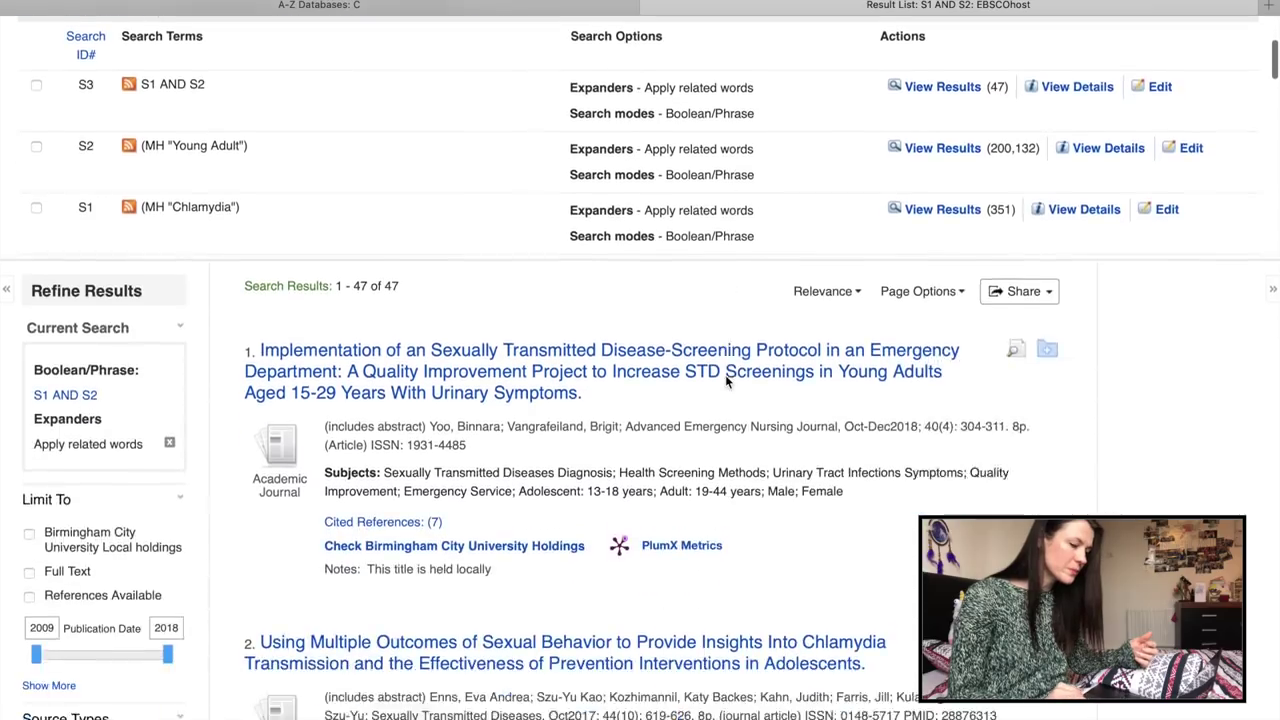
{"action": "scroll", "coordinate": [725, 380], "scroll_direction": "down", "scroll_amount": 4}
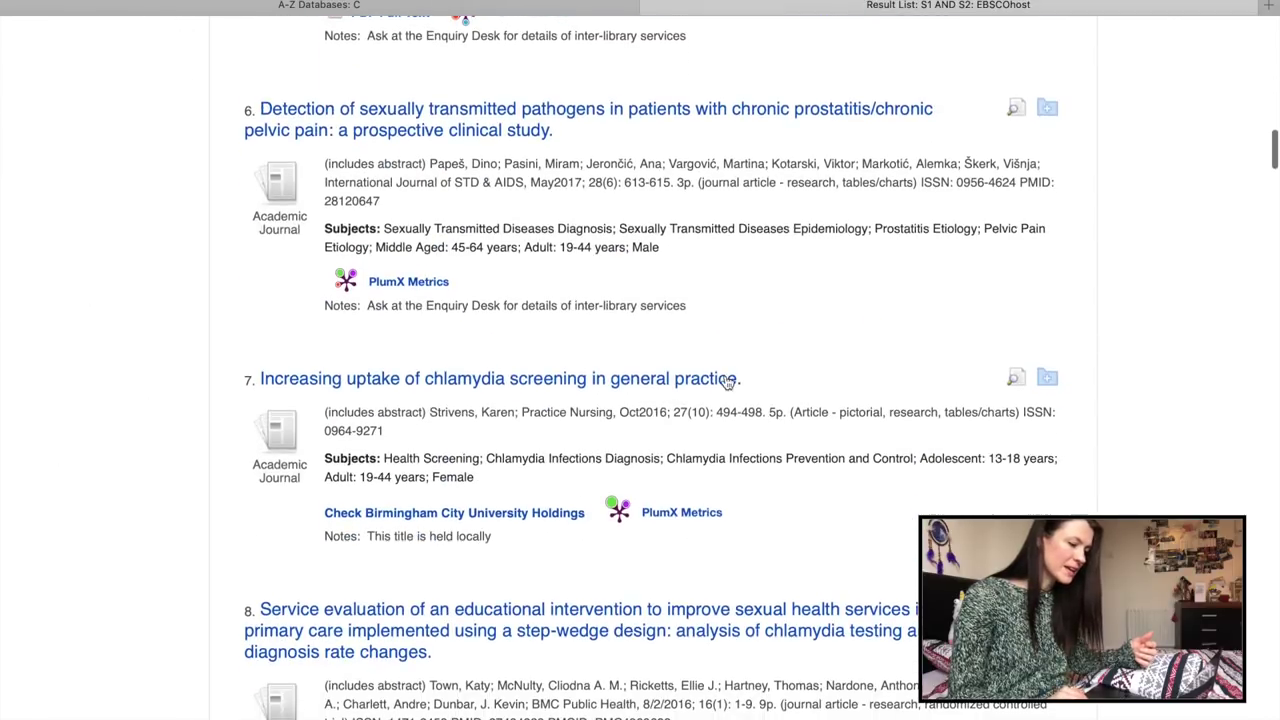
{"action": "scroll", "coordinate": [726, 382], "scroll_direction": "up", "scroll_amount": 15}
{"action": "scroll", "coordinate": [727, 383], "scroll_direction": "down", "scroll_amount": 1}
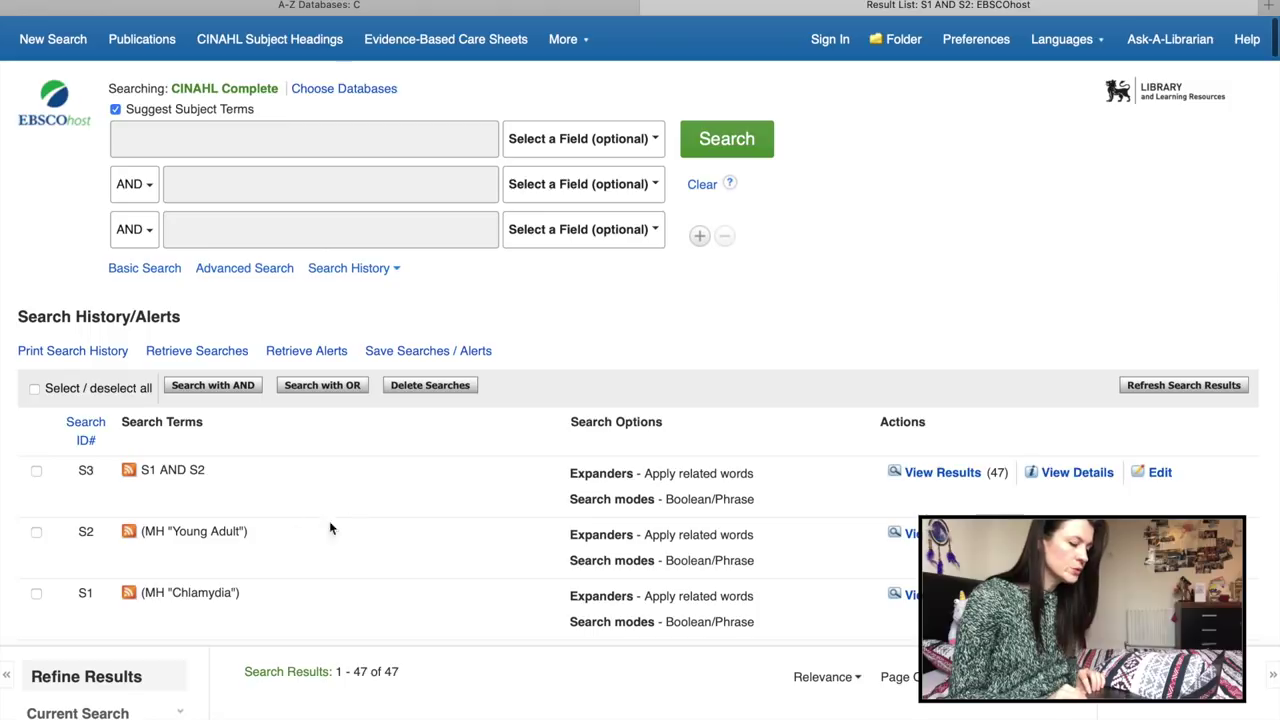
Step: Look up the CINAHL subject headings for the suggested term "young adults or adolescents or teenagers or college students"
{"action": "left_click", "coordinate": [370, 146]}
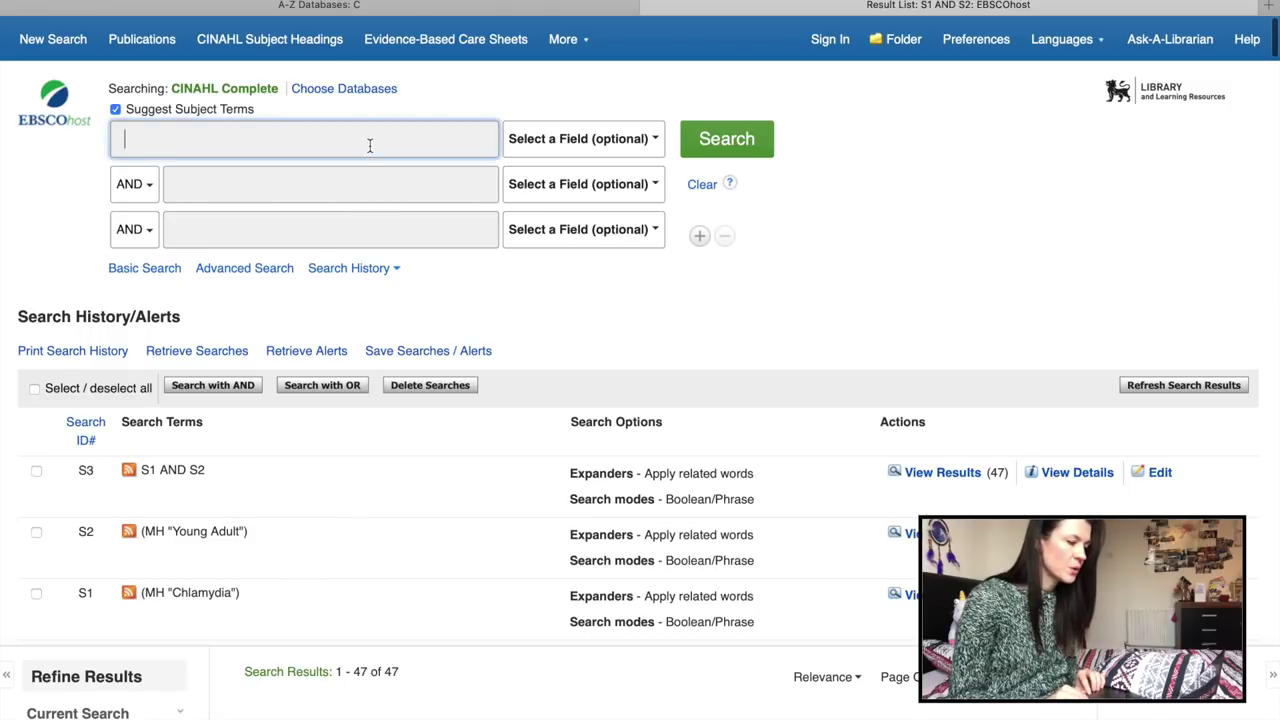
{"action": "type", "text": "young"}
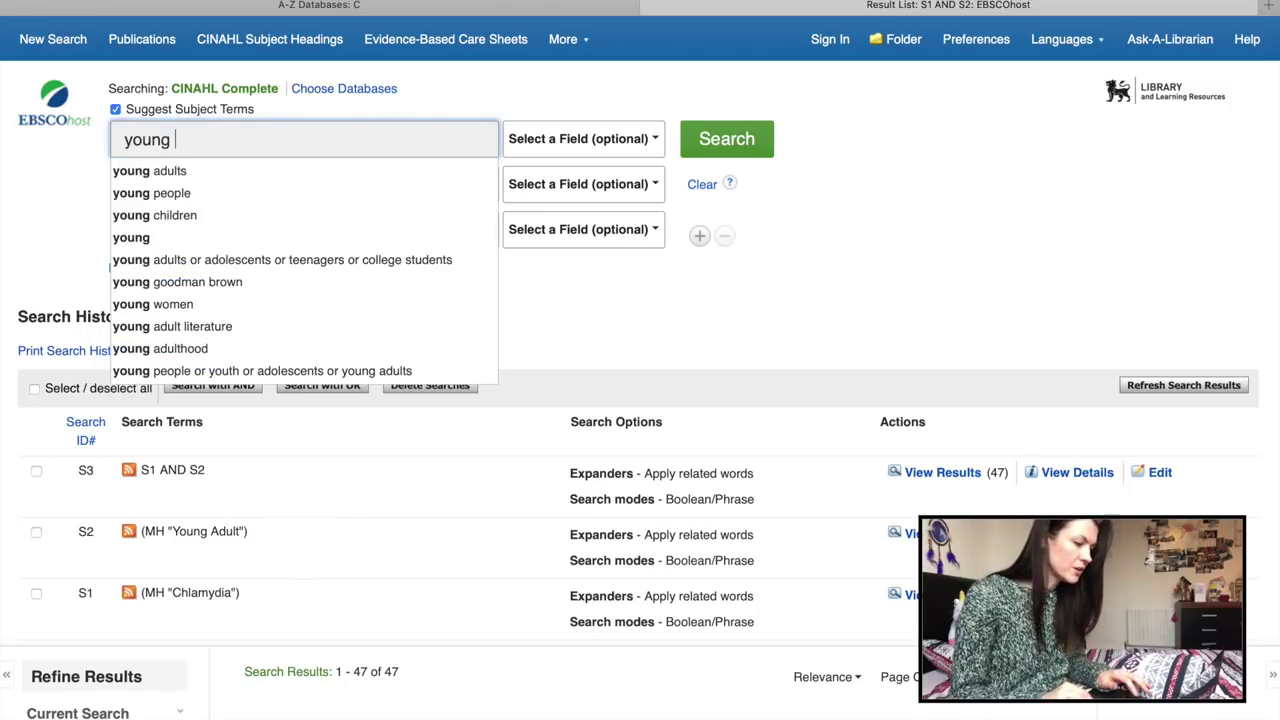
{"action": "left_click", "coordinate": [326, 262]}
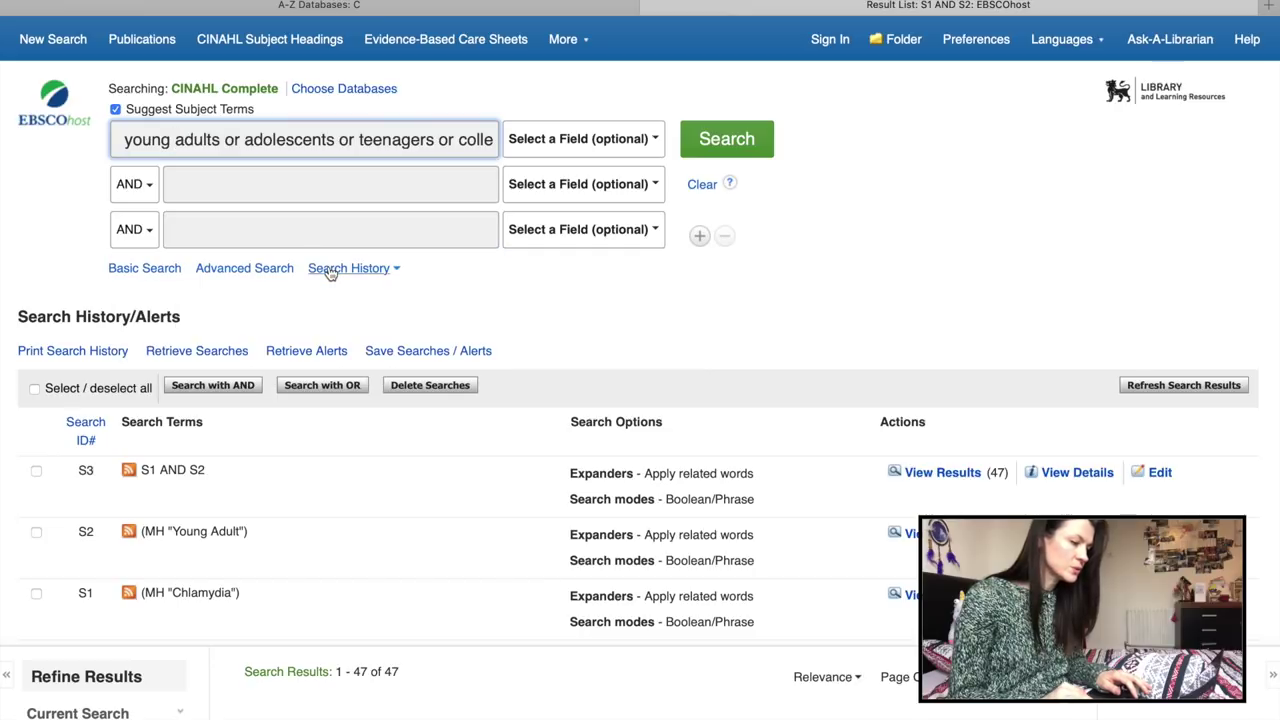
{"action": "left_click", "coordinate": [737, 140]}
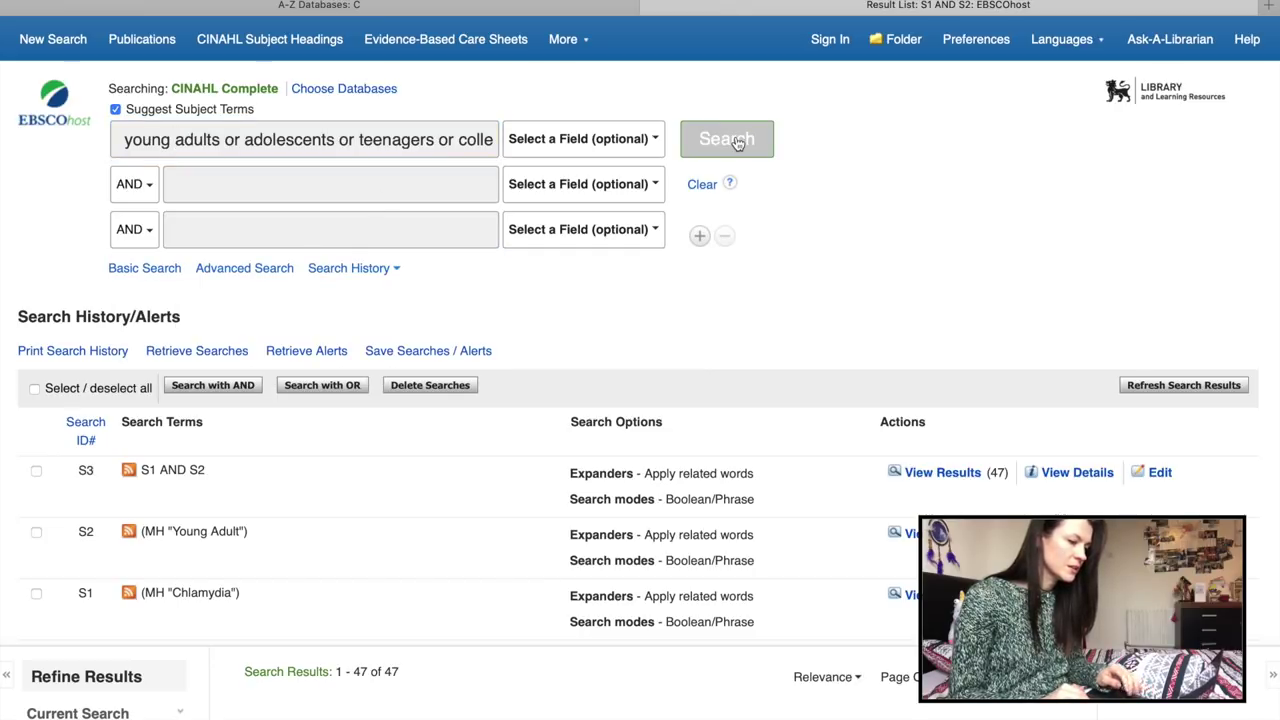
Step: Try searching the database for the whole phrase "young adults or adolescents or teenagers or college students" as a keyword
{"action": "scroll", "coordinate": [457, 400], "scroll_direction": "down", "scroll_amount": 5}
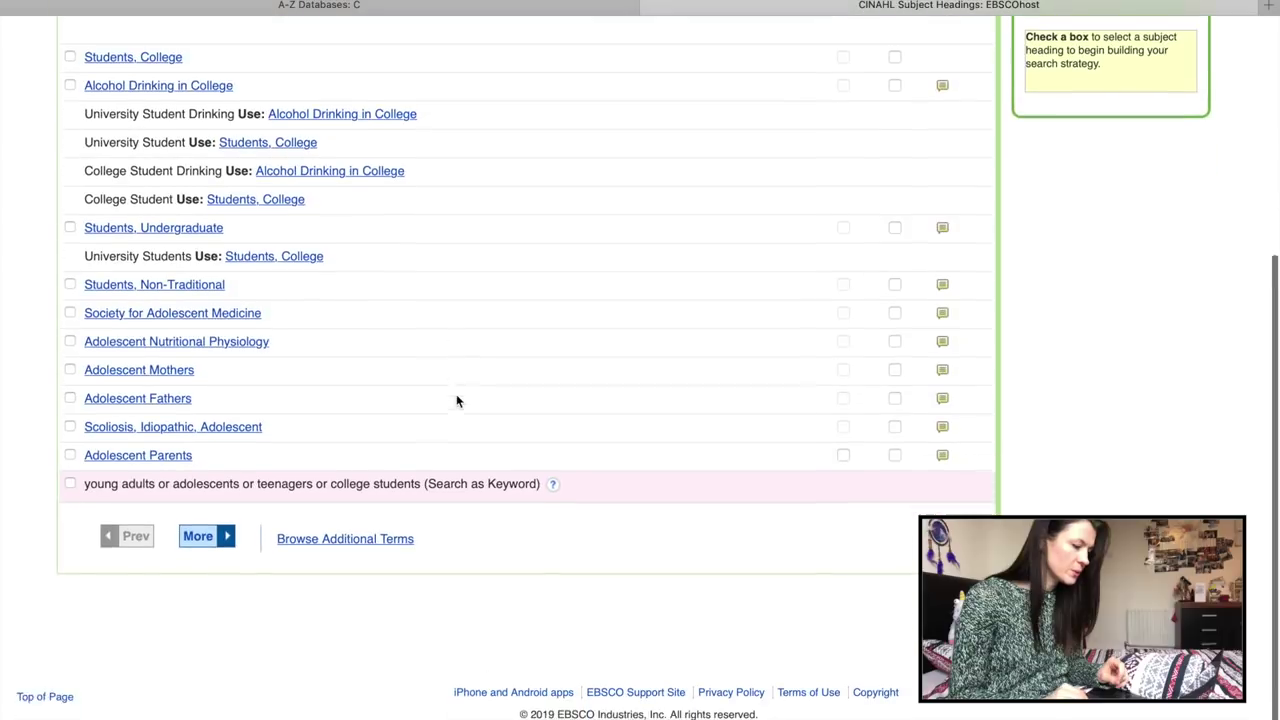
{"action": "left_click", "coordinate": [70, 474]}
{"action": "scroll", "coordinate": [440, 417], "scroll_direction": "up", "scroll_amount": 4}
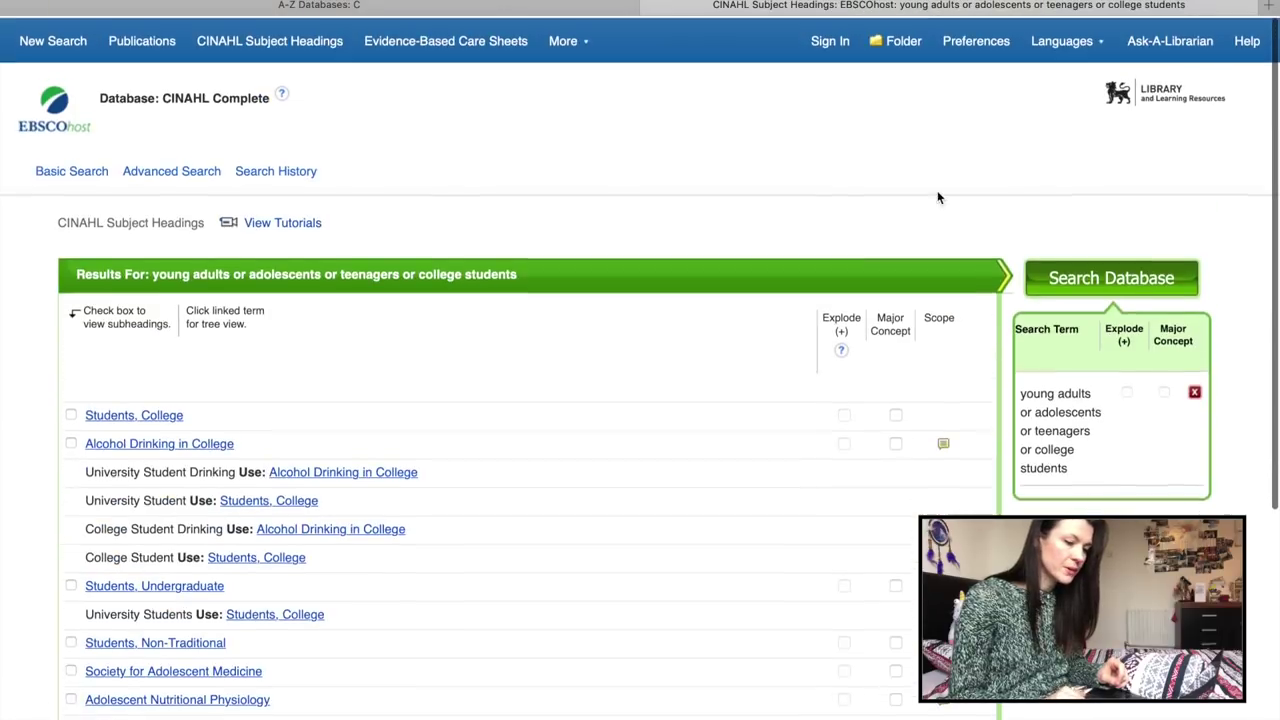
{"action": "left_click", "coordinate": [1050, 280]}
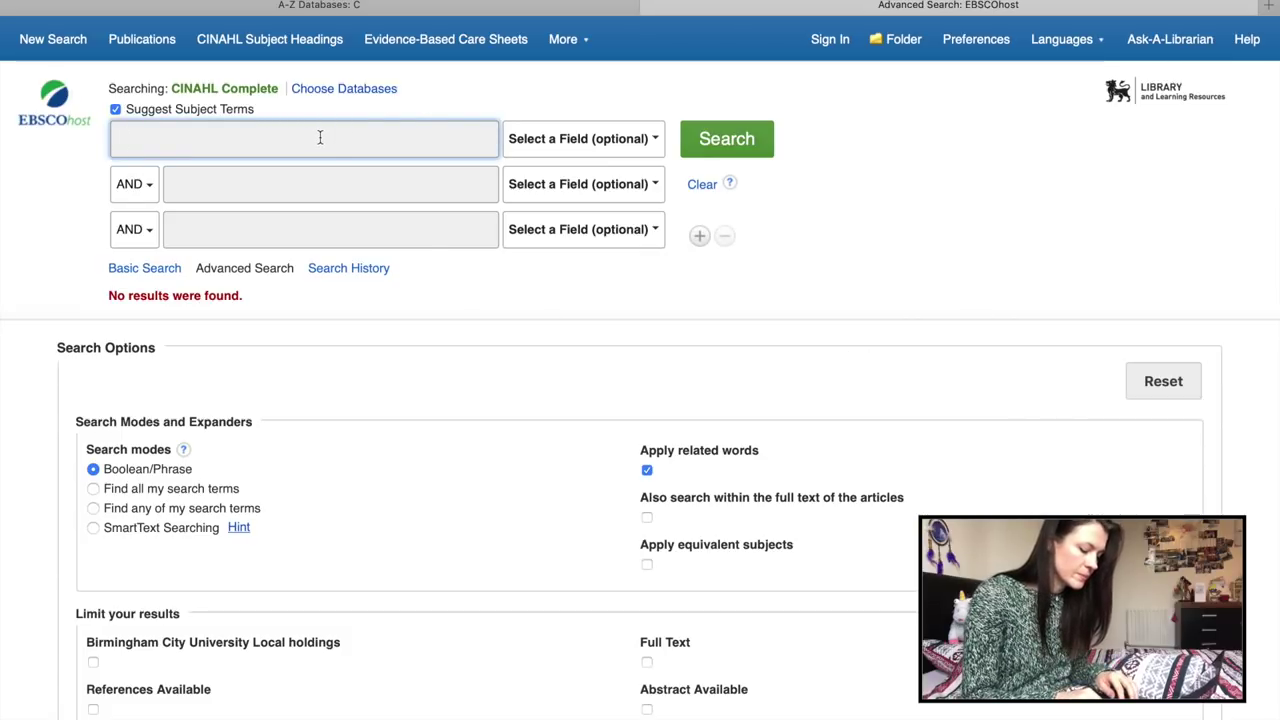
Step: Look up the CINAHL subject headings for the suggested term "youth"
{"action": "type", "text": "youth"}
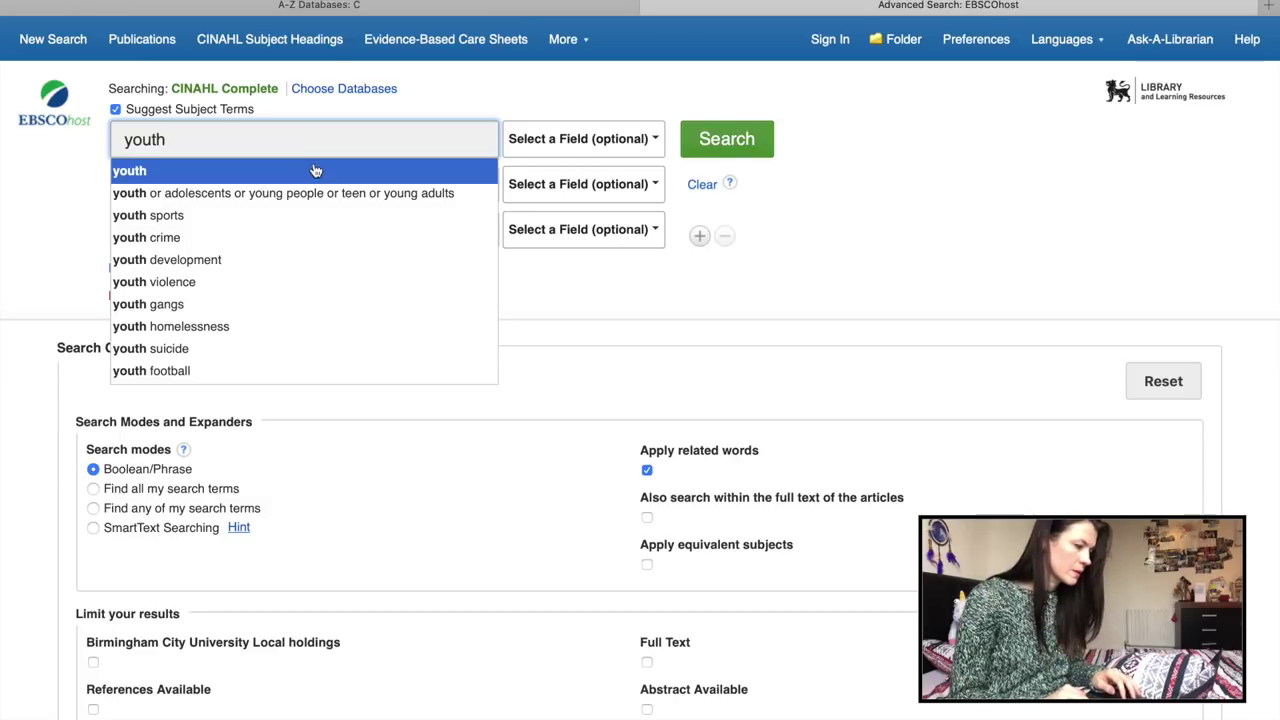
{"action": "left_click", "coordinate": [314, 168]}
{"action": "left_click", "coordinate": [748, 148]}
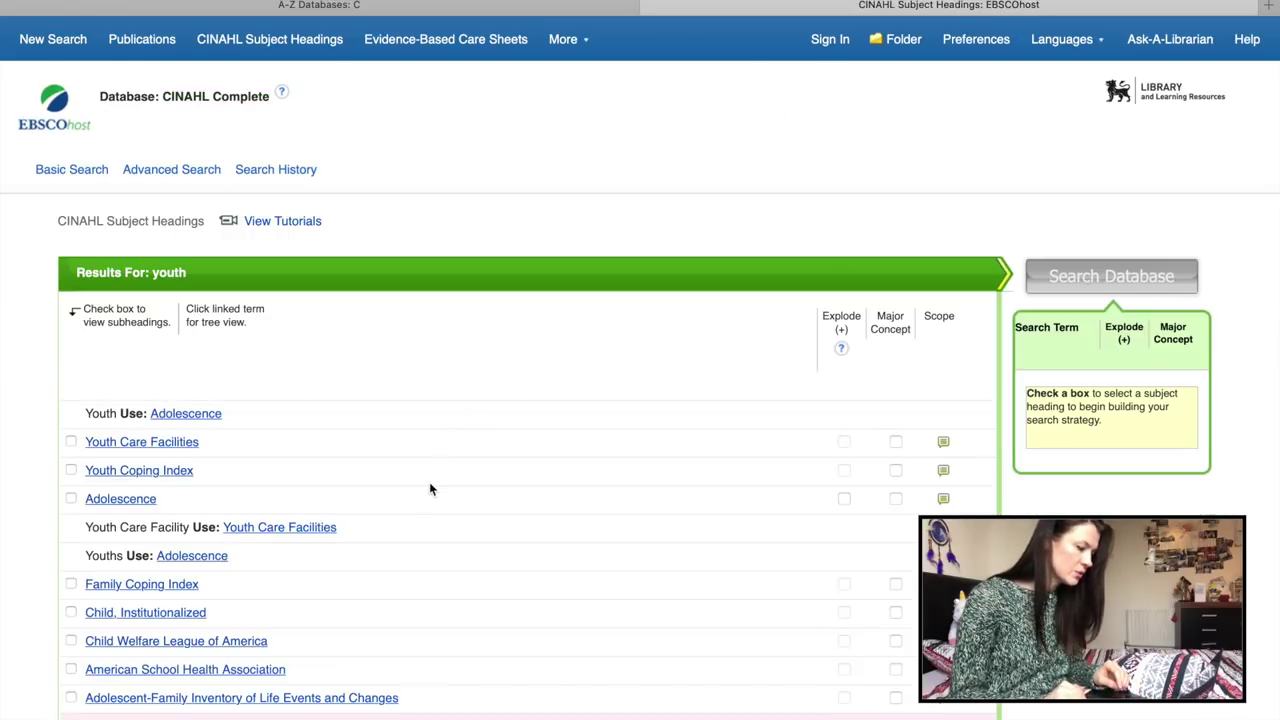
Step: Select the Adolescence subject heading with all subheadings included and search the database for it
{"action": "scroll", "coordinate": [431, 489], "scroll_direction": "down", "scroll_amount": 5}
{"action": "left_click", "coordinate": [71, 241]}
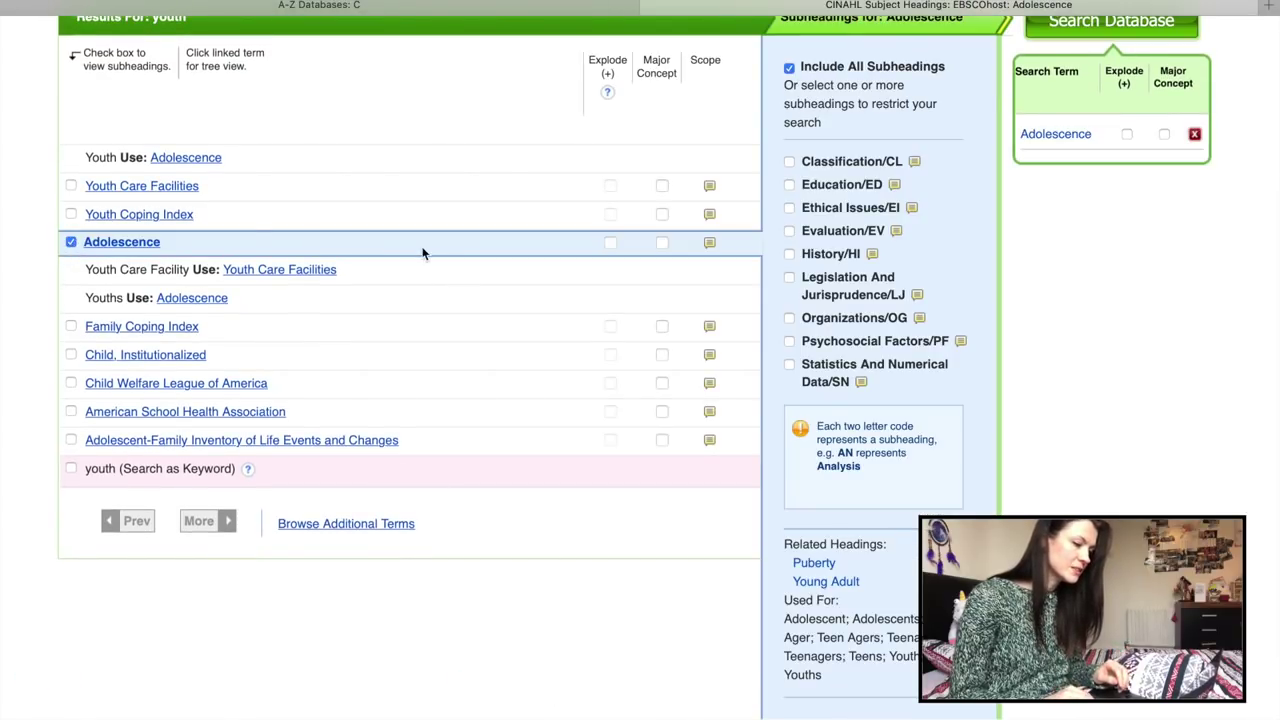
{"action": "scroll", "coordinate": [591, 260], "scroll_direction": "up", "scroll_amount": 2}
{"action": "scroll", "coordinate": [591, 260], "scroll_direction": "up", "scroll_amount": 3}
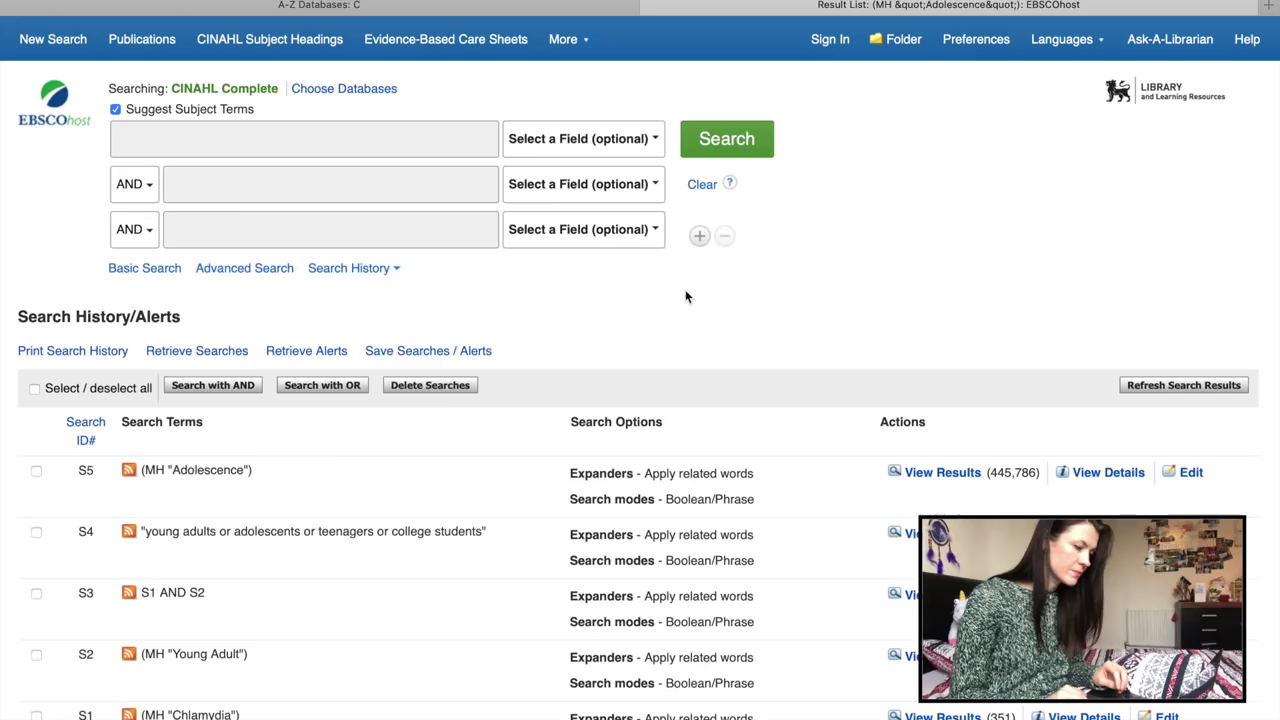
Step: Combine the Adolescence and Chlamydia searches from the search history with AND
{"action": "scroll", "coordinate": [534, 367], "scroll_direction": "down", "scroll_amount": 4}
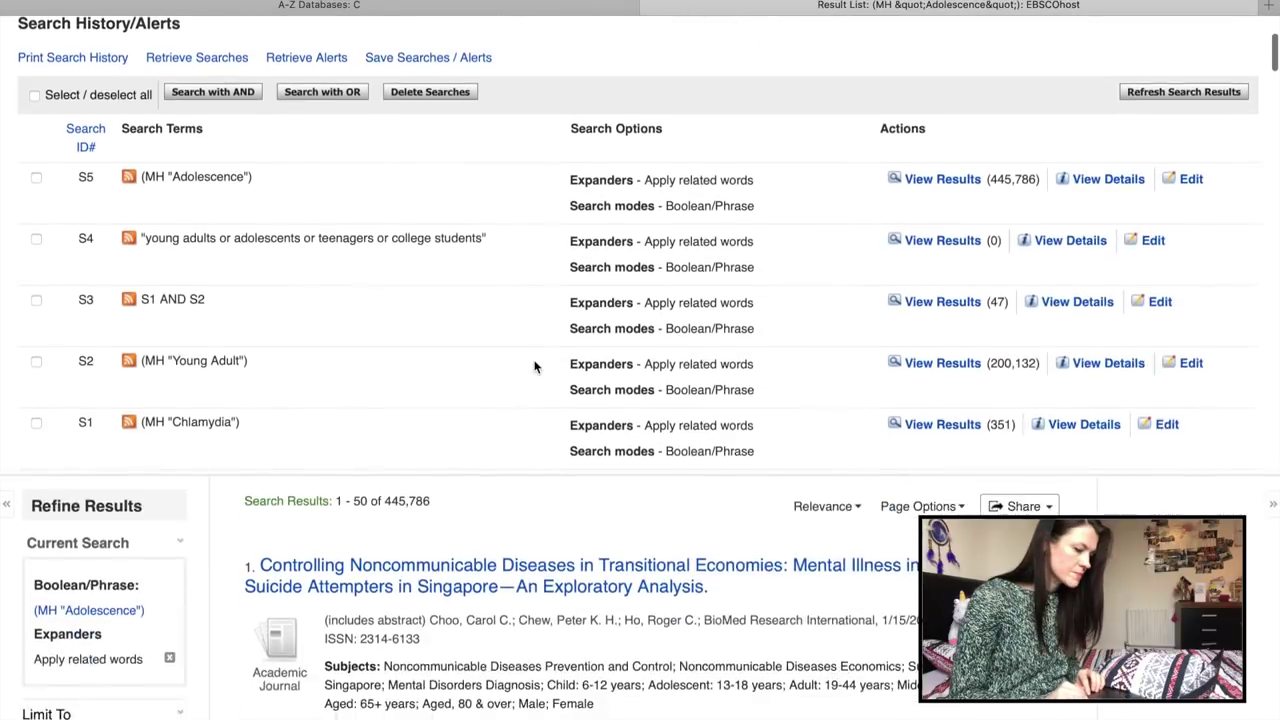
{"action": "scroll", "coordinate": [534, 367], "scroll_direction": "up", "scroll_amount": 4}
{"action": "scroll", "coordinate": [237, 418], "scroll_direction": "down", "scroll_amount": 1}
{"action": "scroll", "coordinate": [237, 418], "scroll_direction": "down", "scroll_amount": 3}
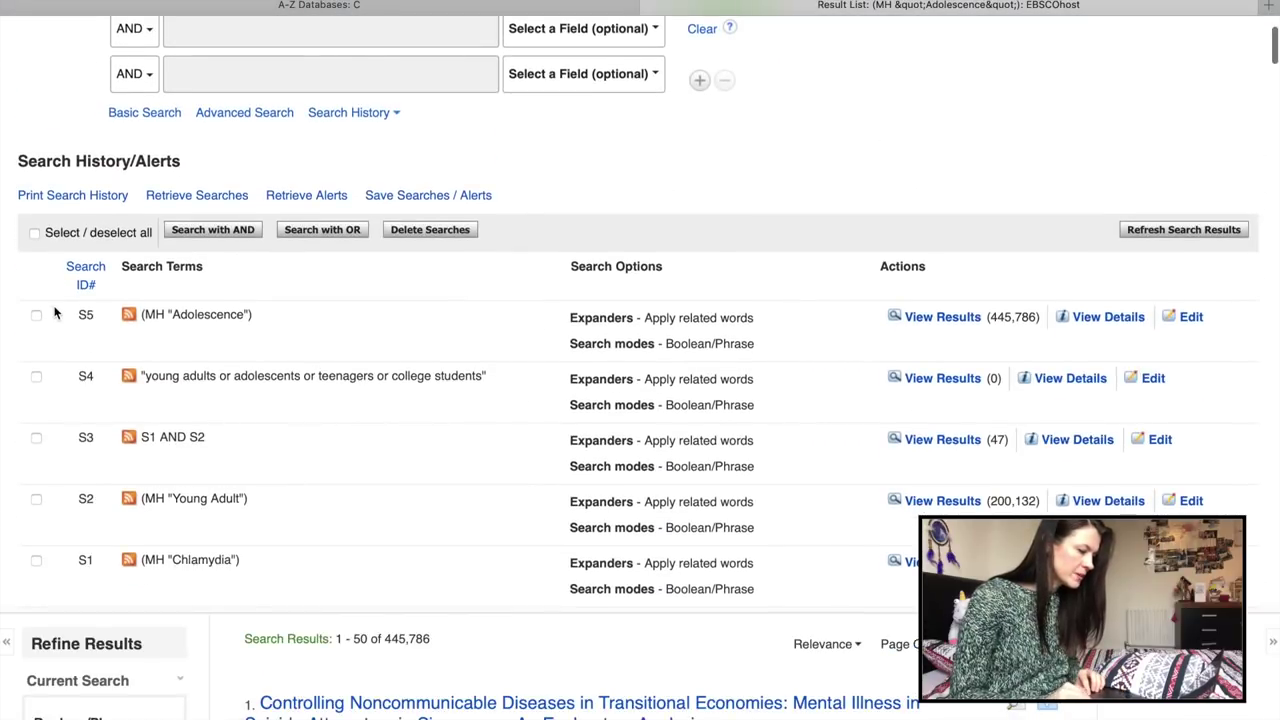
{"action": "left_click", "coordinate": [36, 316]}
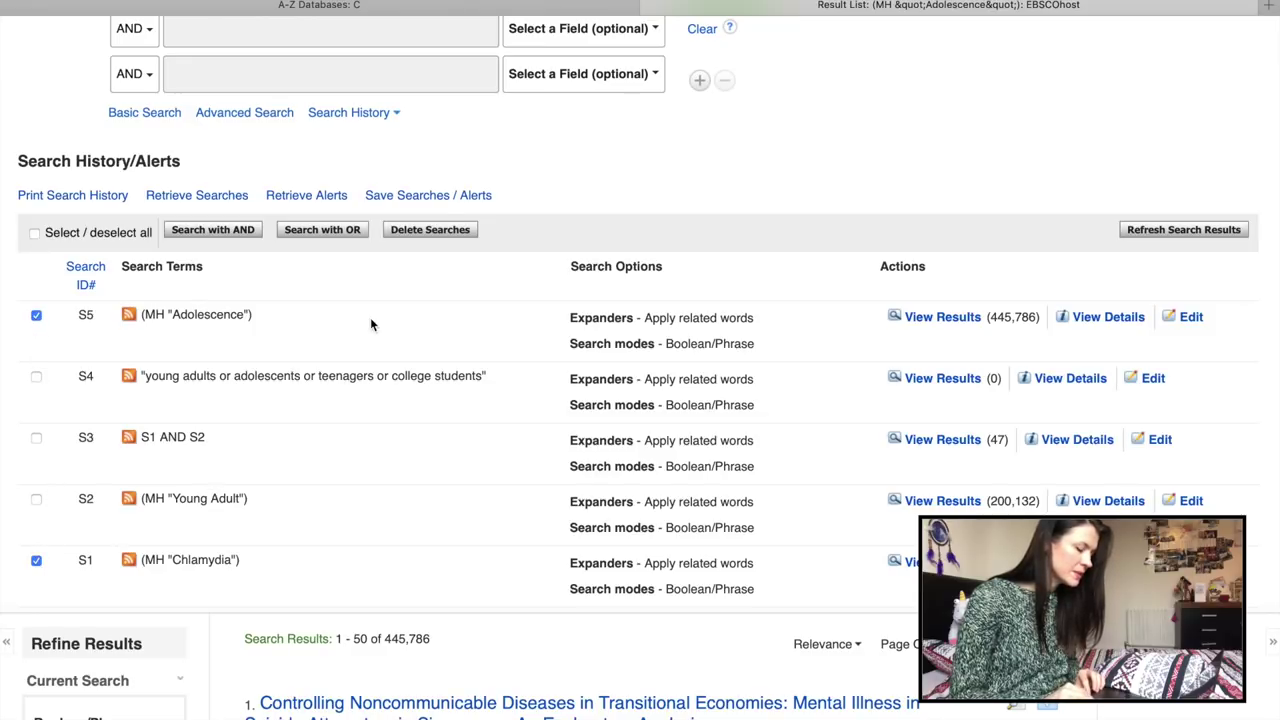
{"action": "scroll", "coordinate": [370, 317], "scroll_direction": "up", "scroll_amount": 2}
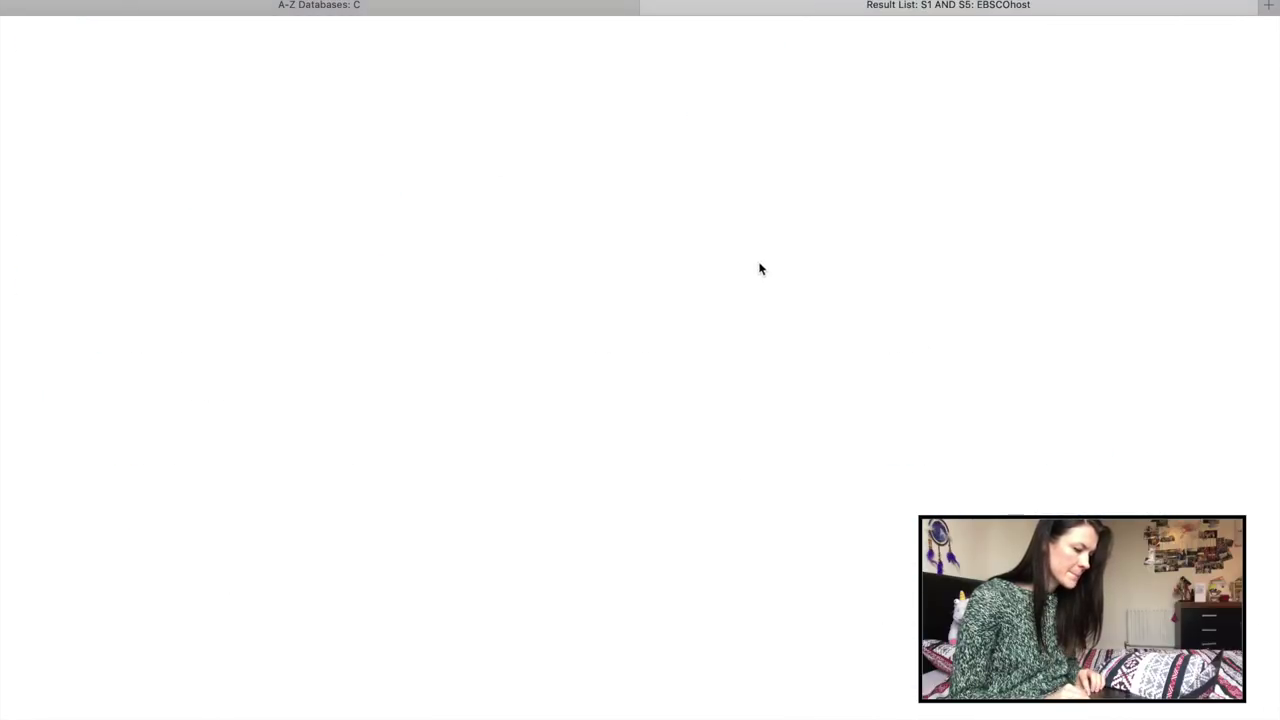
Step: Look through the articles from the Adolescence and Chlamydia combination and compare it with the earlier searches in the history
{"action": "scroll", "coordinate": [762, 408], "scroll_direction": "down", "scroll_amount": 5}
{"action": "scroll", "coordinate": [762, 408], "scroll_direction": "down", "scroll_amount": 10}
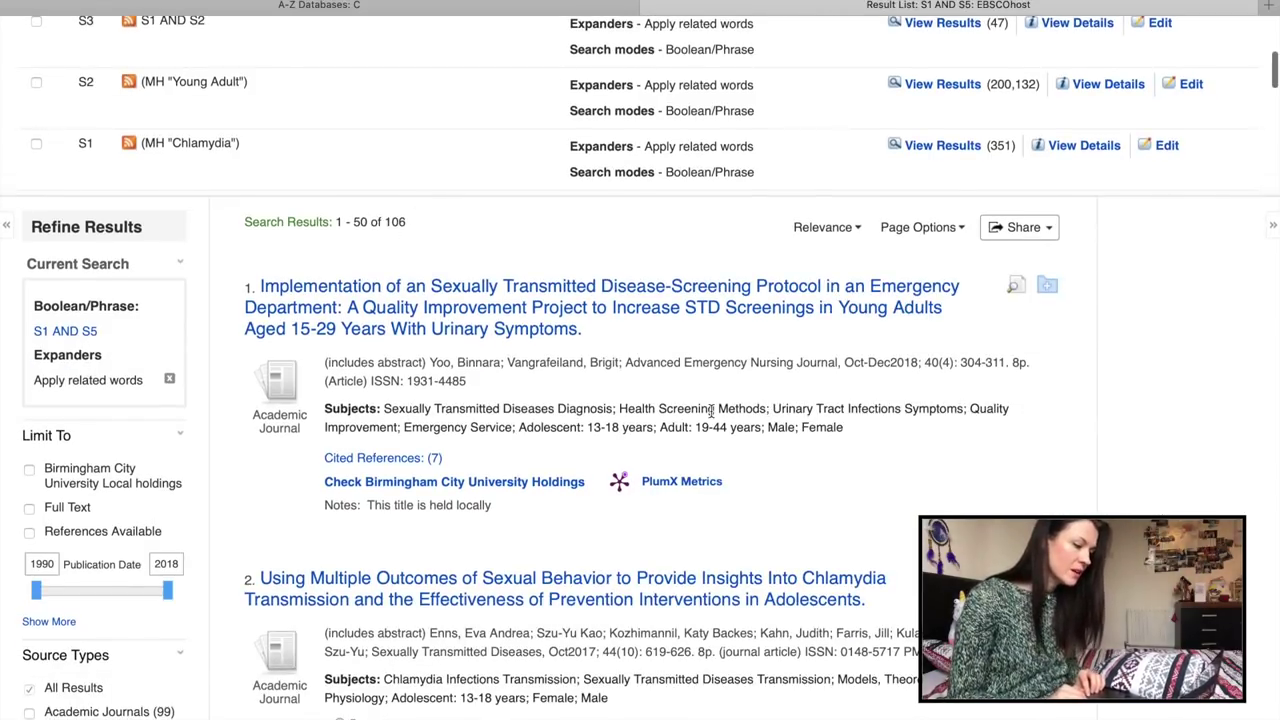
{"action": "scroll", "coordinate": [711, 410], "scroll_direction": "down", "scroll_amount": 1}
{"action": "scroll", "coordinate": [638, 313], "scroll_direction": "down", "scroll_amount": 10}
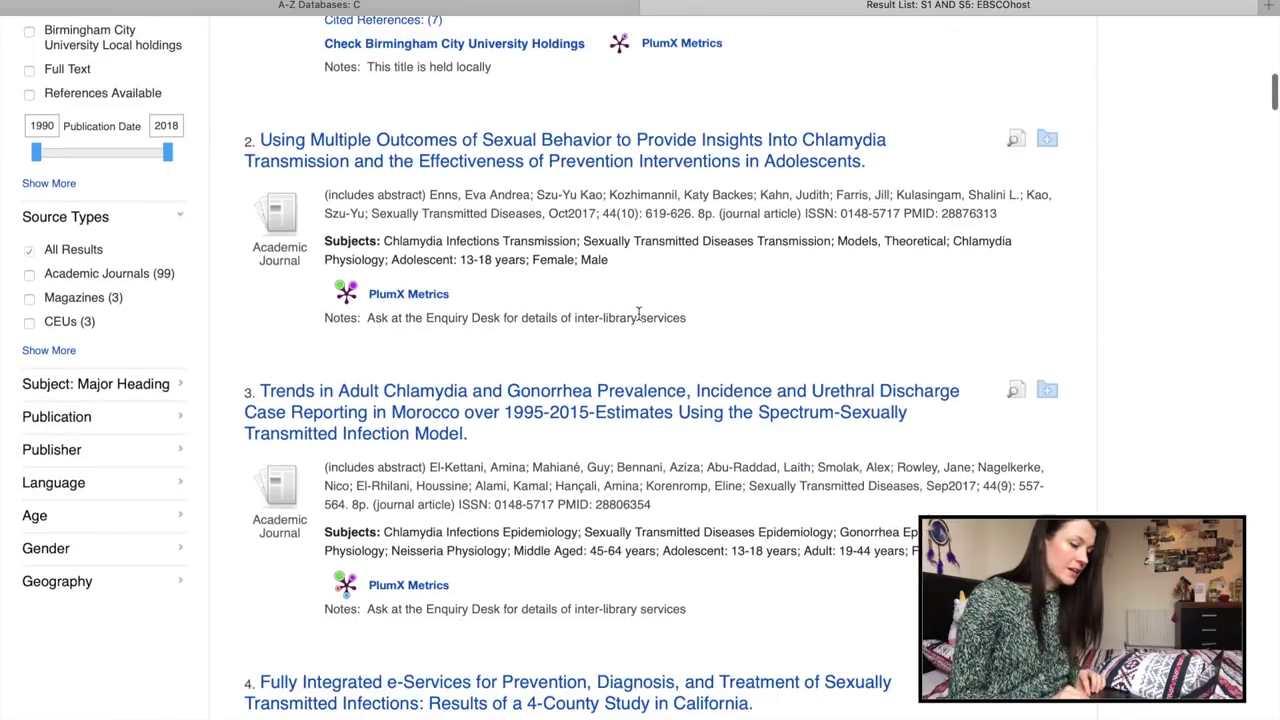
{"action": "scroll", "coordinate": [641, 318], "scroll_direction": "down", "scroll_amount": 4}
{"action": "scroll", "coordinate": [641, 318], "scroll_direction": "up", "scroll_amount": 20}
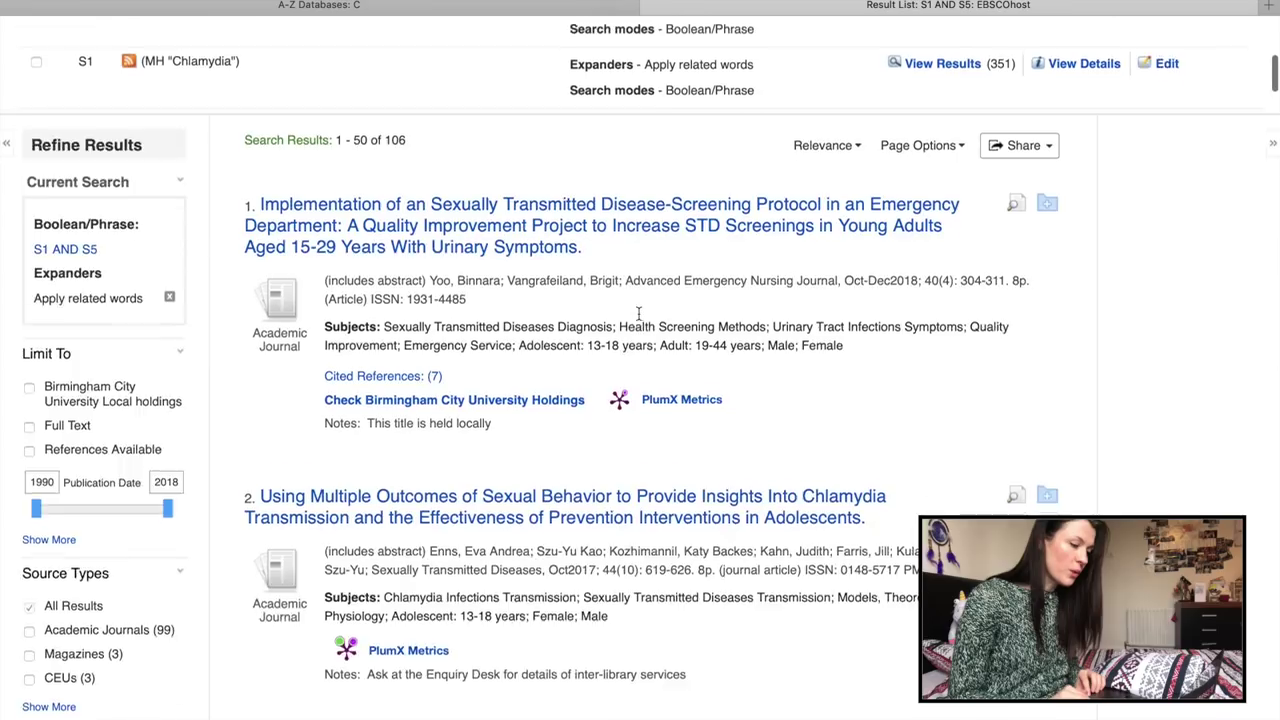
{"action": "scroll", "coordinate": [631, 355], "scroll_direction": "up", "scroll_amount": 4}
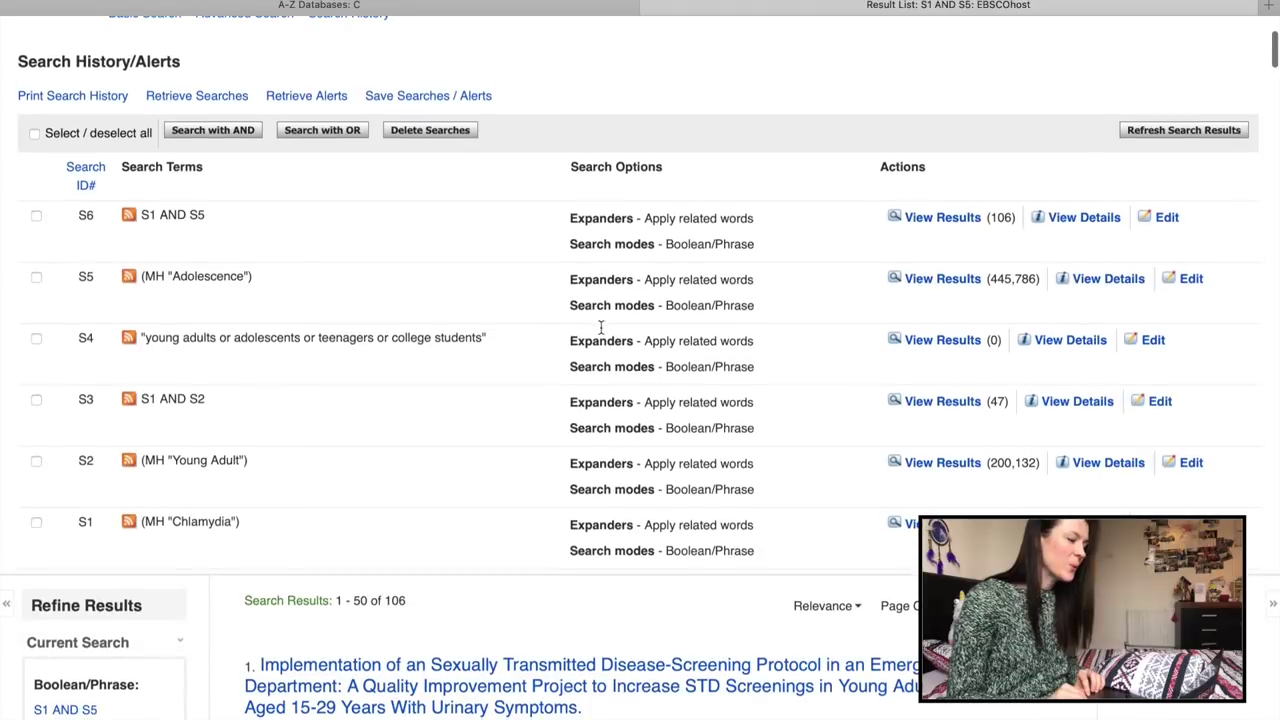
{"action": "scroll", "coordinate": [608, 275], "scroll_direction": "down", "scroll_amount": 5}
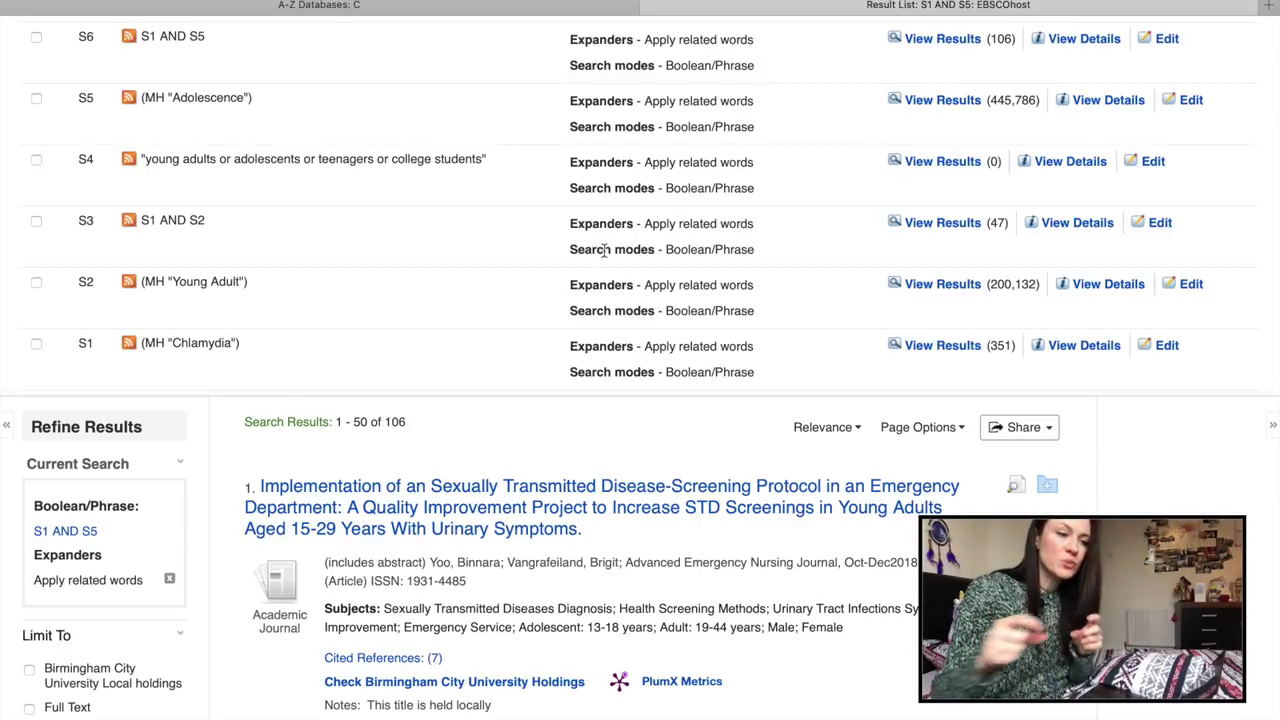
{"action": "scroll", "coordinate": [604, 250], "scroll_direction": "up", "scroll_amount": 3}
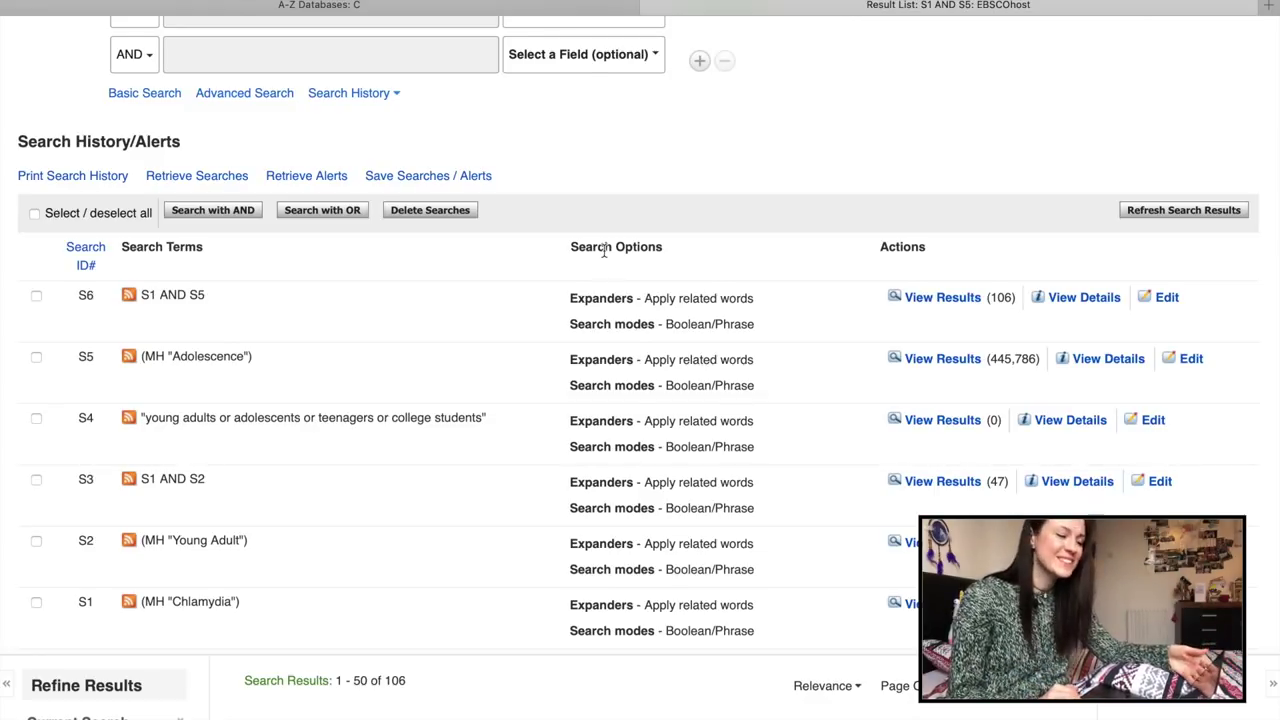
{"action": "scroll", "coordinate": [604, 251], "scroll_direction": "down", "scroll_amount": 2}
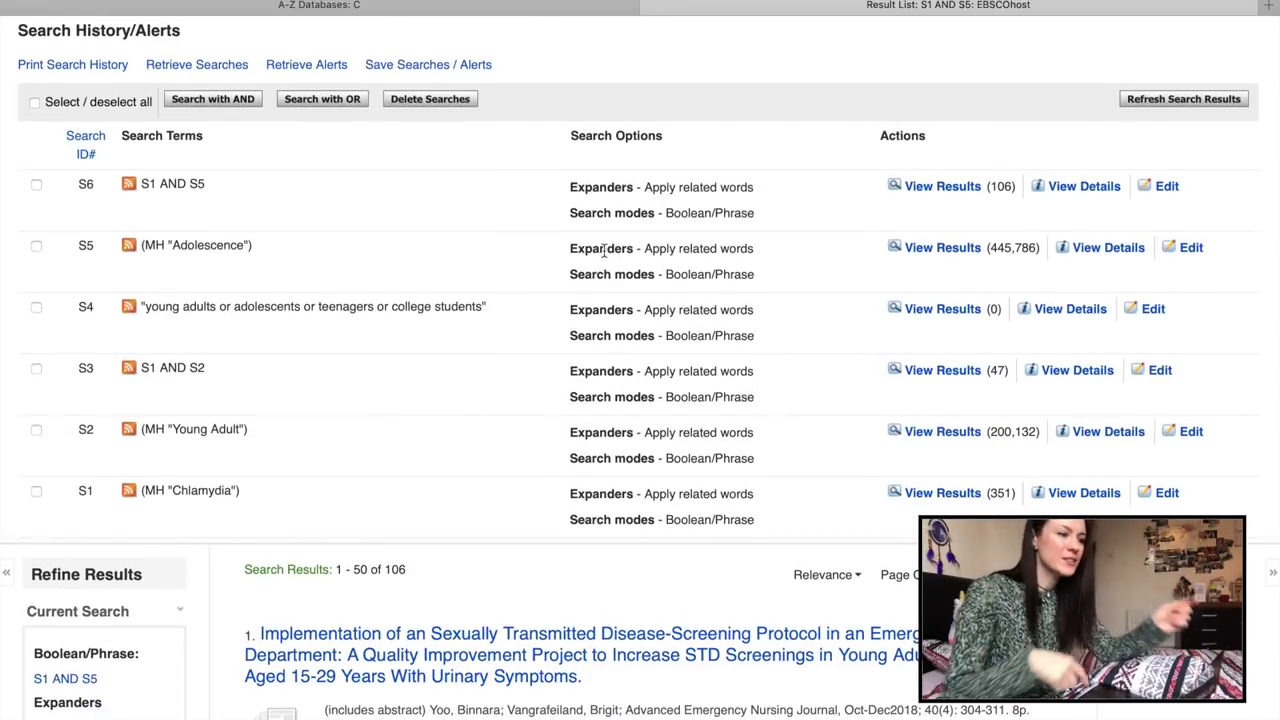
{"action": "scroll", "coordinate": [604, 251], "scroll_direction": "down", "scroll_amount": 8}
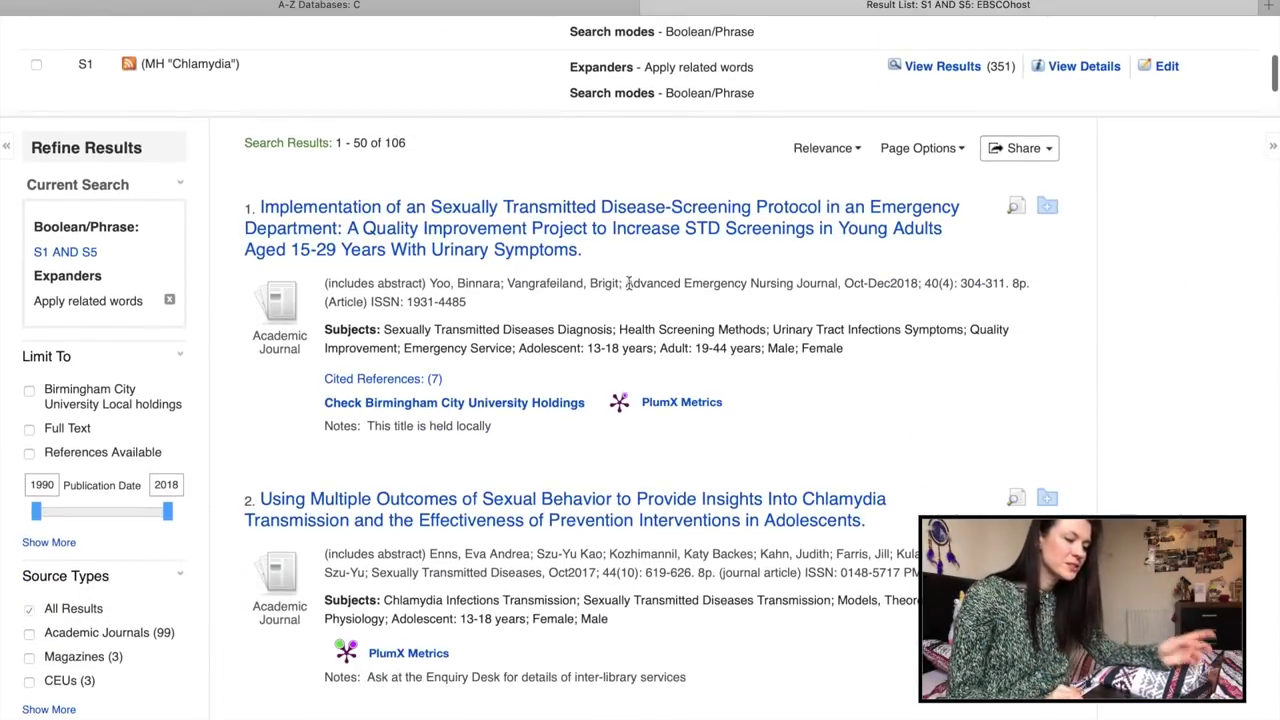
{"action": "scroll", "coordinate": [630, 285], "scroll_direction": "down", "scroll_amount": 2}
{"action": "scroll", "coordinate": [630, 285], "scroll_direction": "down", "scroll_amount": 3}
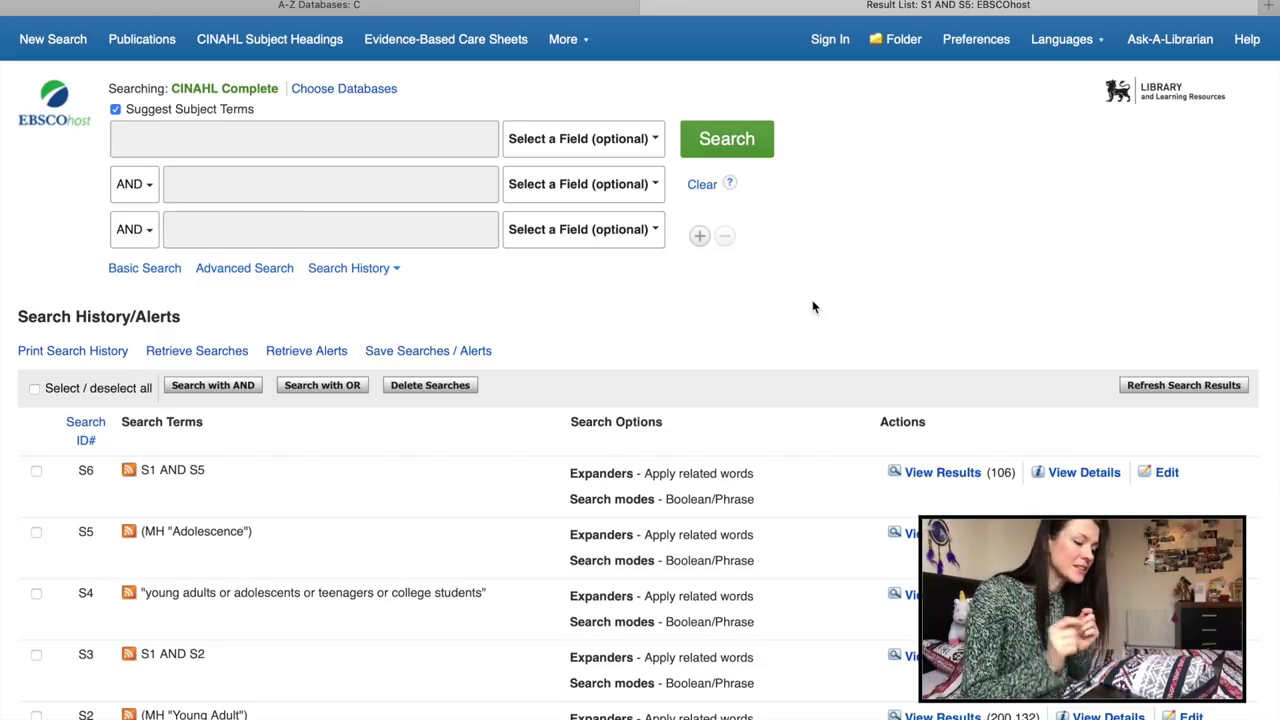
Step: Limit the combined results to the uk & ireland geography and look through the remaining articles
{"action": "scroll", "coordinate": [812, 307], "scroll_direction": "down", "scroll_amount": 10}
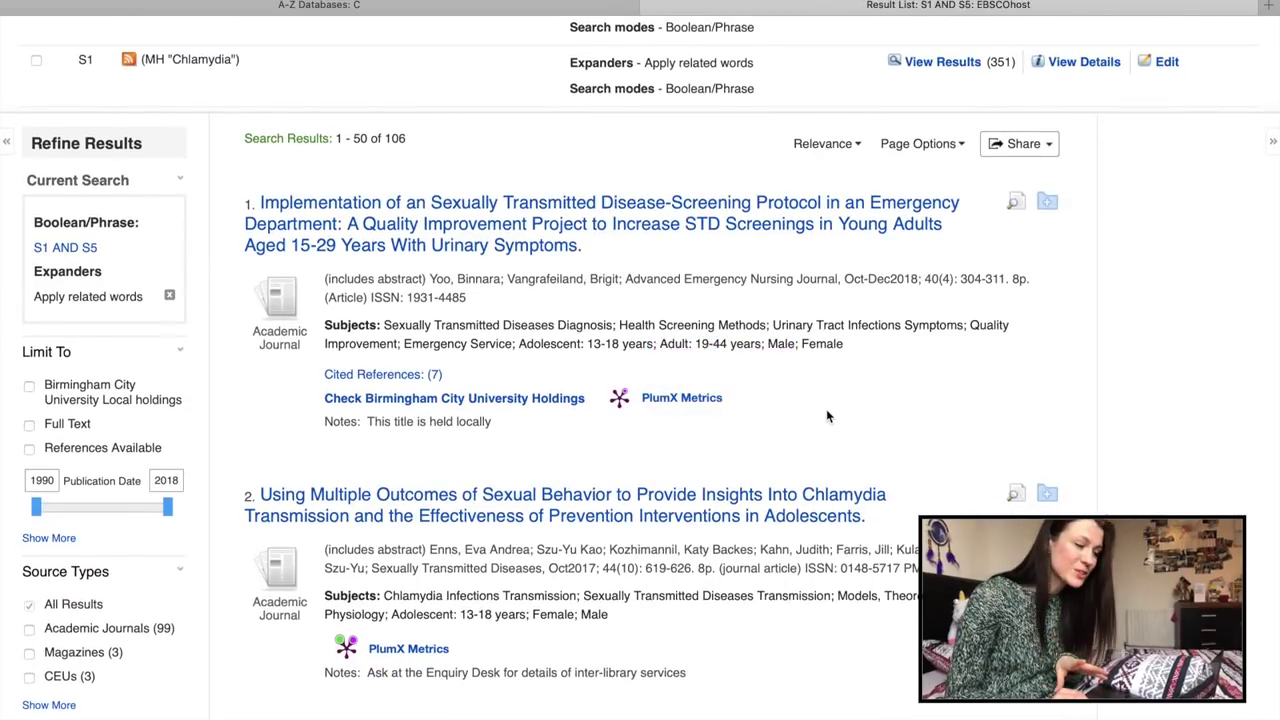
{"action": "scroll", "coordinate": [827, 416], "scroll_direction": "down", "scroll_amount": 5}
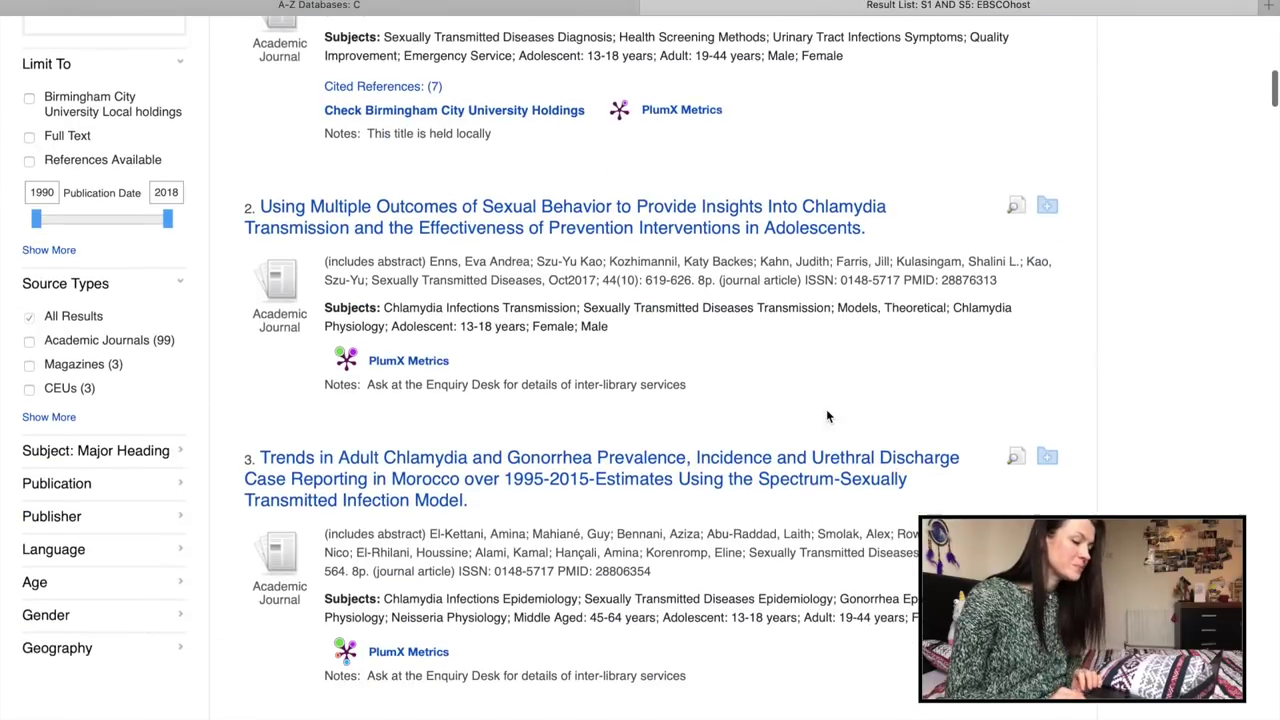
{"action": "scroll", "coordinate": [128, 656], "scroll_direction": "down", "scroll_amount": 4}
{"action": "left_click", "coordinate": [132, 439]}
{"action": "scroll", "coordinate": [132, 439], "scroll_direction": "down", "scroll_amount": 1}
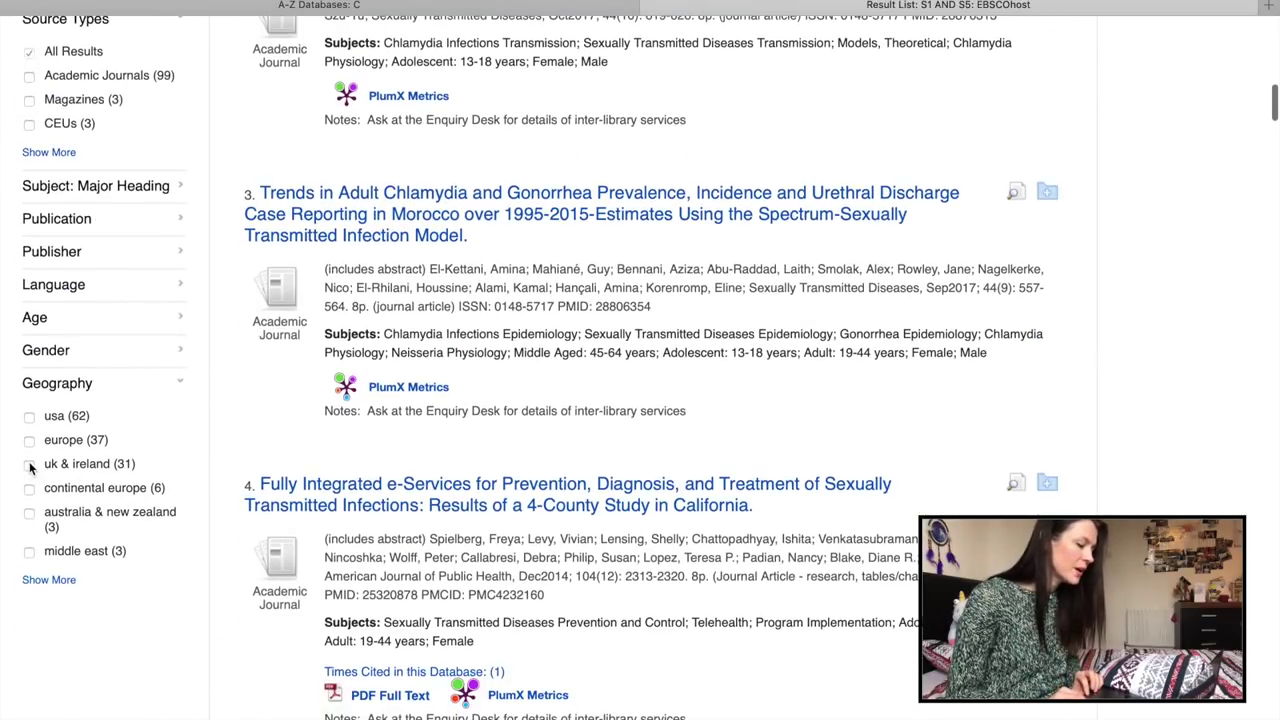
{"action": "left_click", "coordinate": [29, 464]}
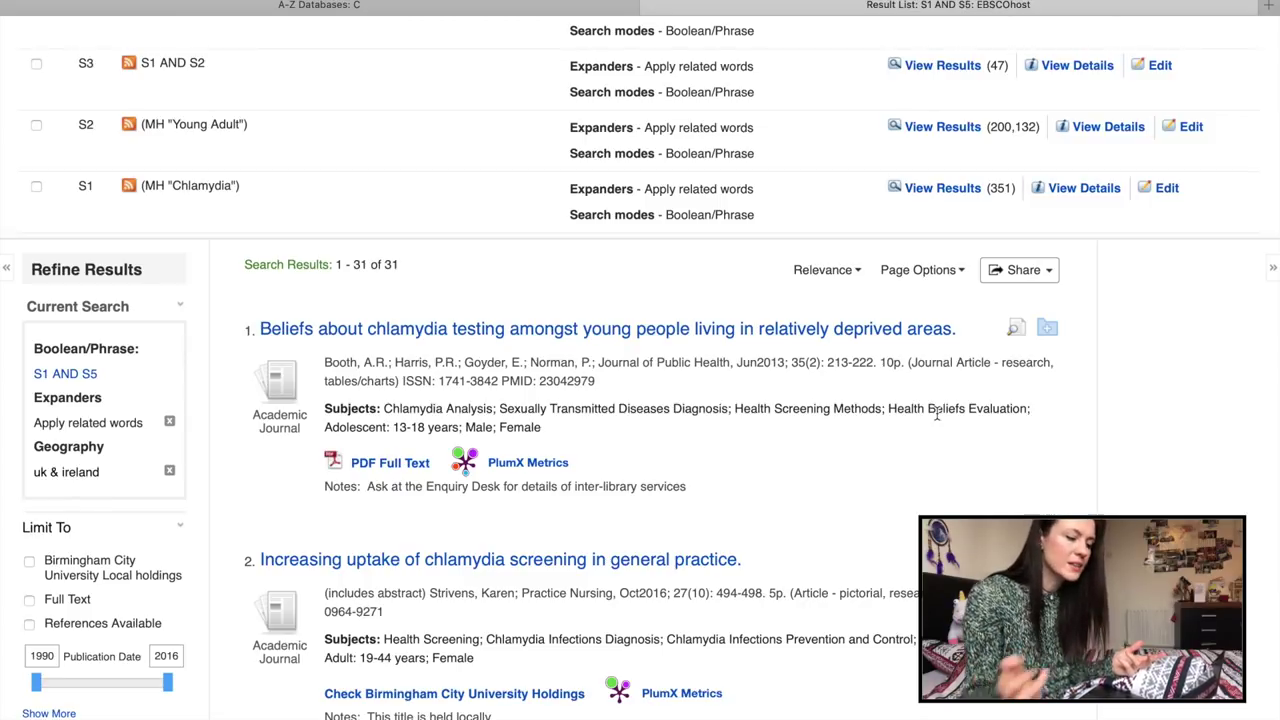
{"action": "scroll", "coordinate": [937, 418], "scroll_direction": "down", "scroll_amount": 3}
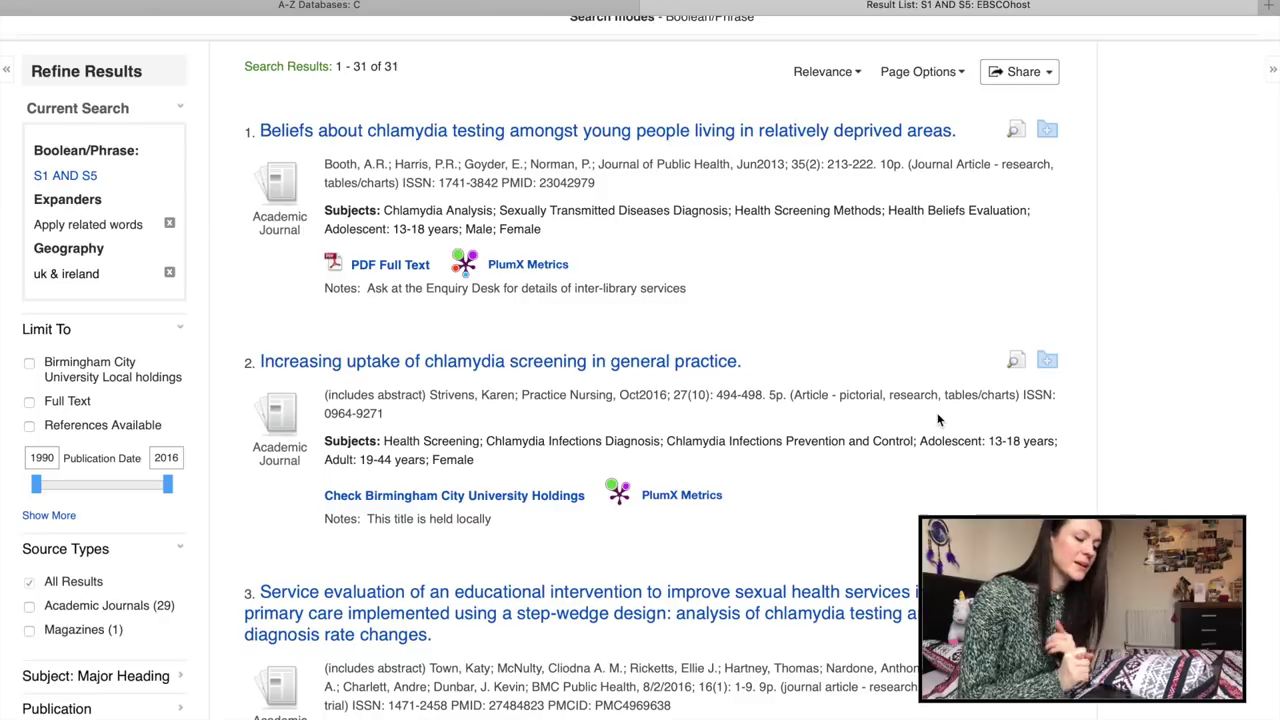
{"action": "scroll", "coordinate": [844, 472], "scroll_direction": "down", "scroll_amount": 6}
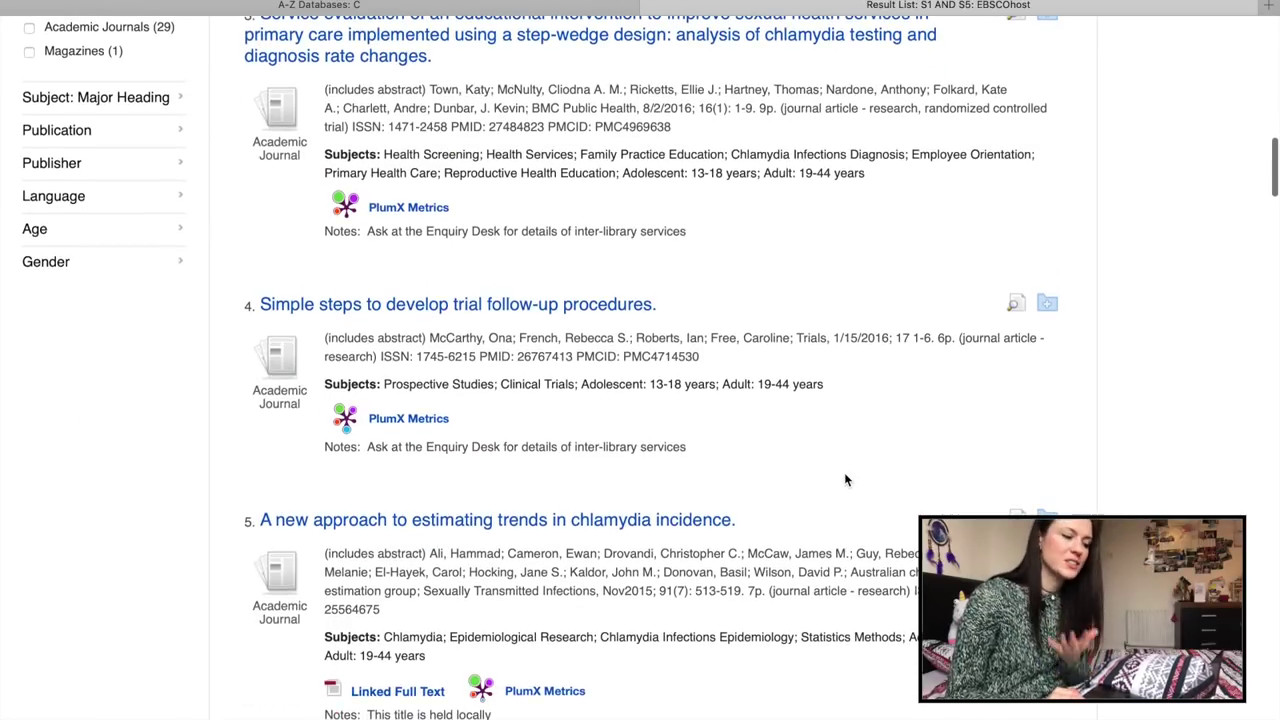
{"action": "scroll", "coordinate": [844, 480], "scroll_direction": "down", "scroll_amount": 2}
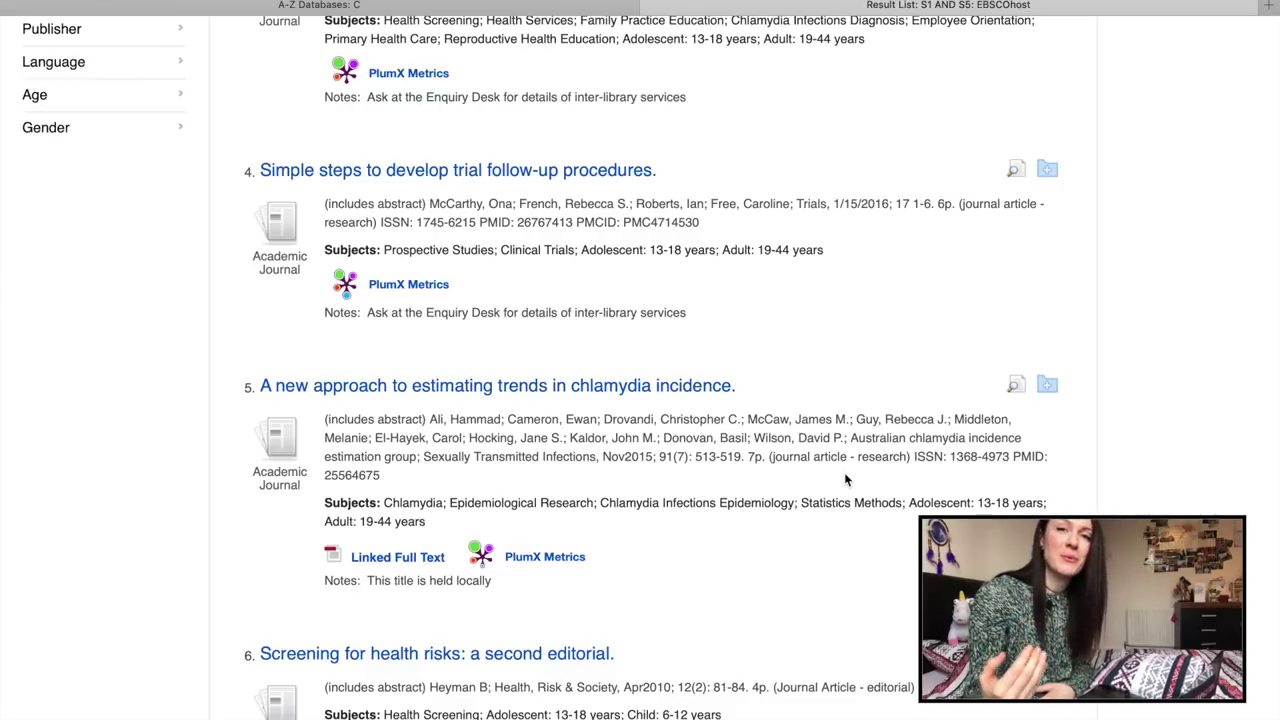
{"action": "scroll", "coordinate": [844, 480], "scroll_direction": "down", "scroll_amount": 3}
{"action": "scroll", "coordinate": [844, 480], "scroll_direction": "up", "scroll_amount": 15}
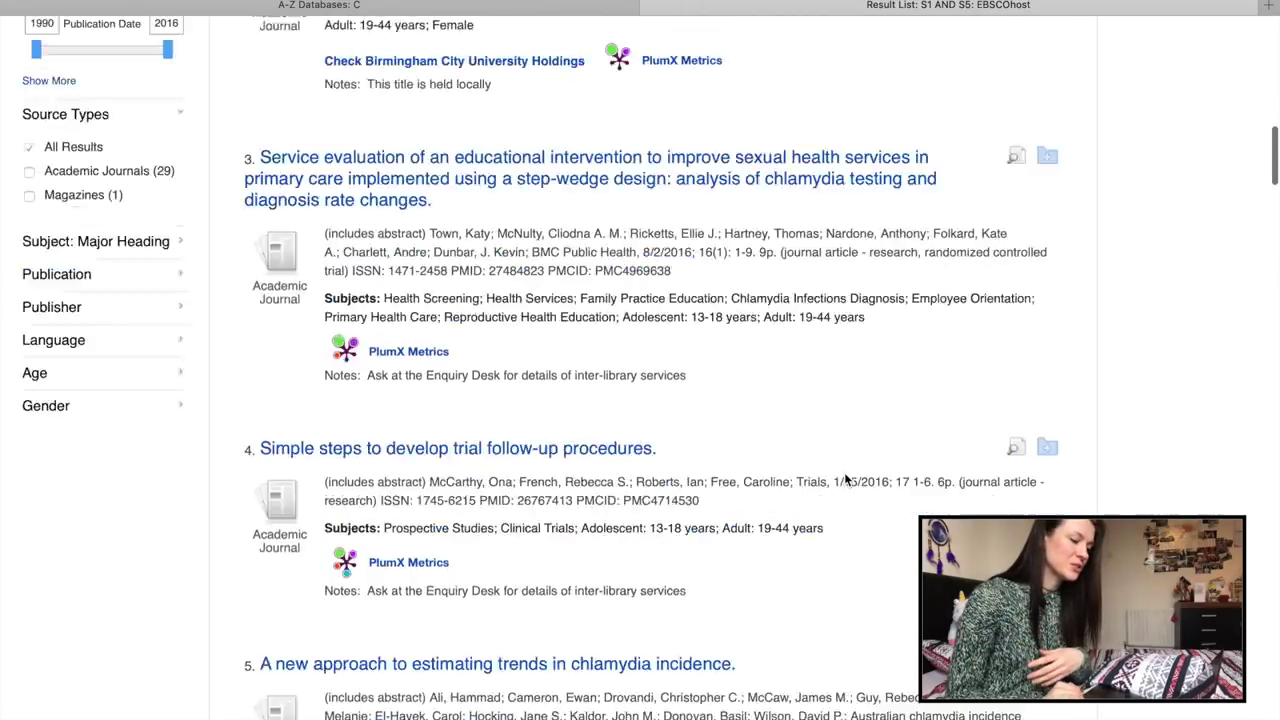
{"action": "scroll", "coordinate": [843, 366], "scroll_direction": "down", "scroll_amount": 1}
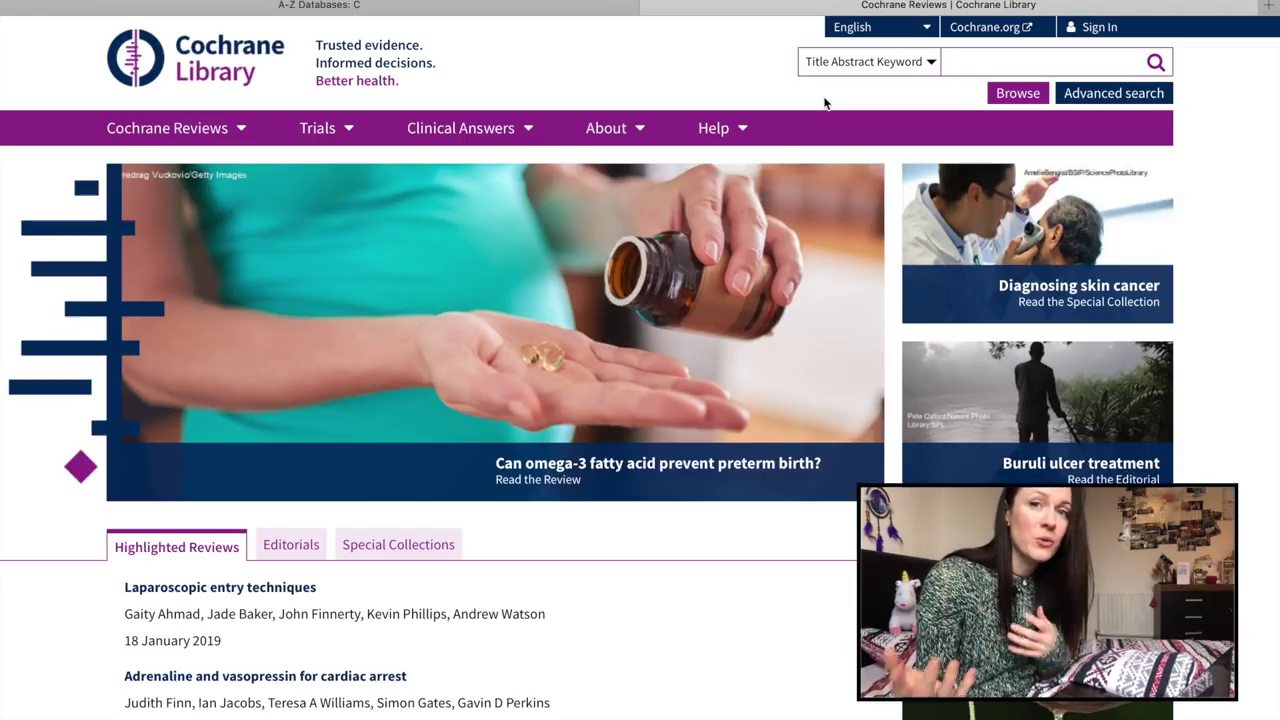
Step: Search the Cochrane Library for "pre-exposure prophylaxis hiv" in Title Abstract Keyword
{"action": "left_click", "coordinate": [987, 62]}
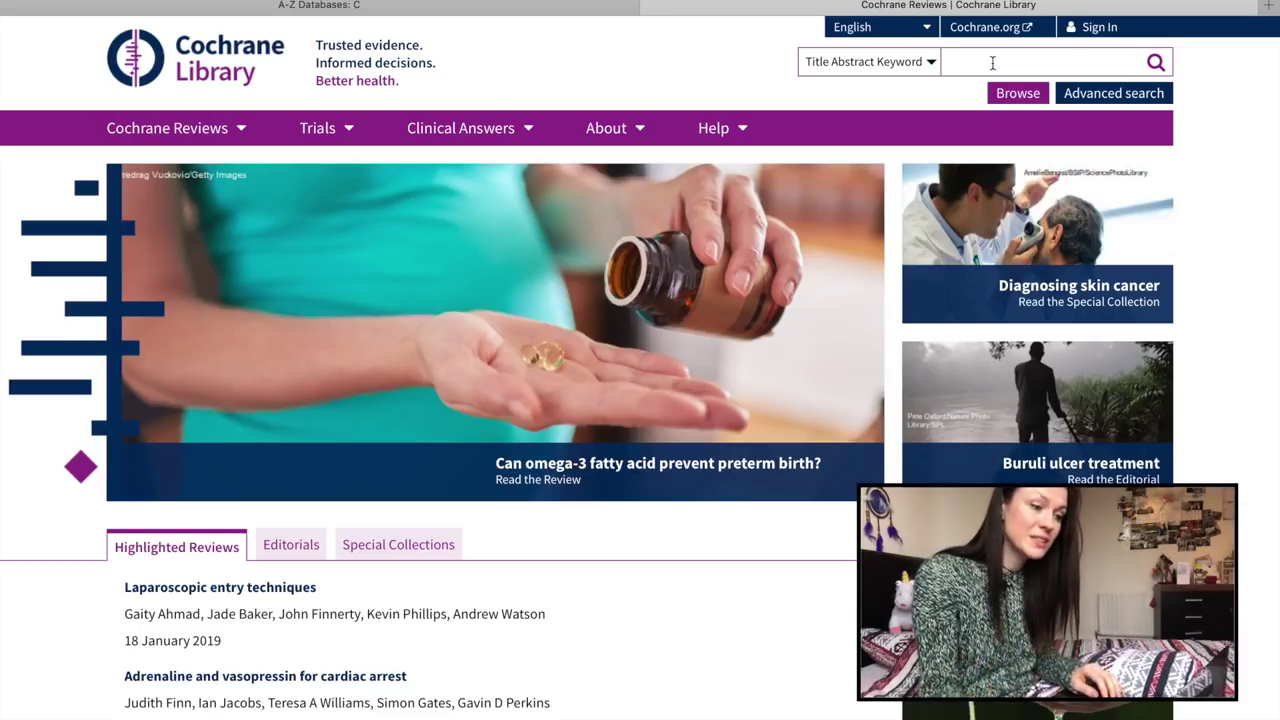
{"action": "type", "text": "pre-"}
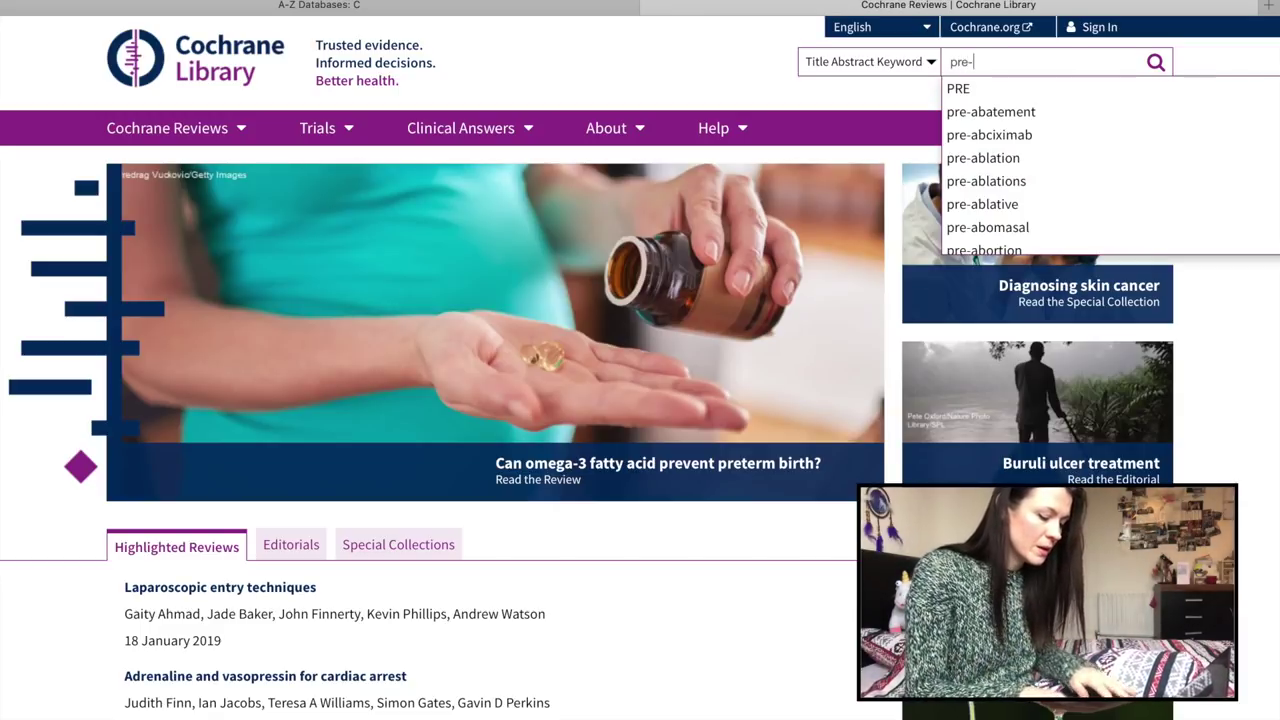
{"action": "type", "text": "exposure"}
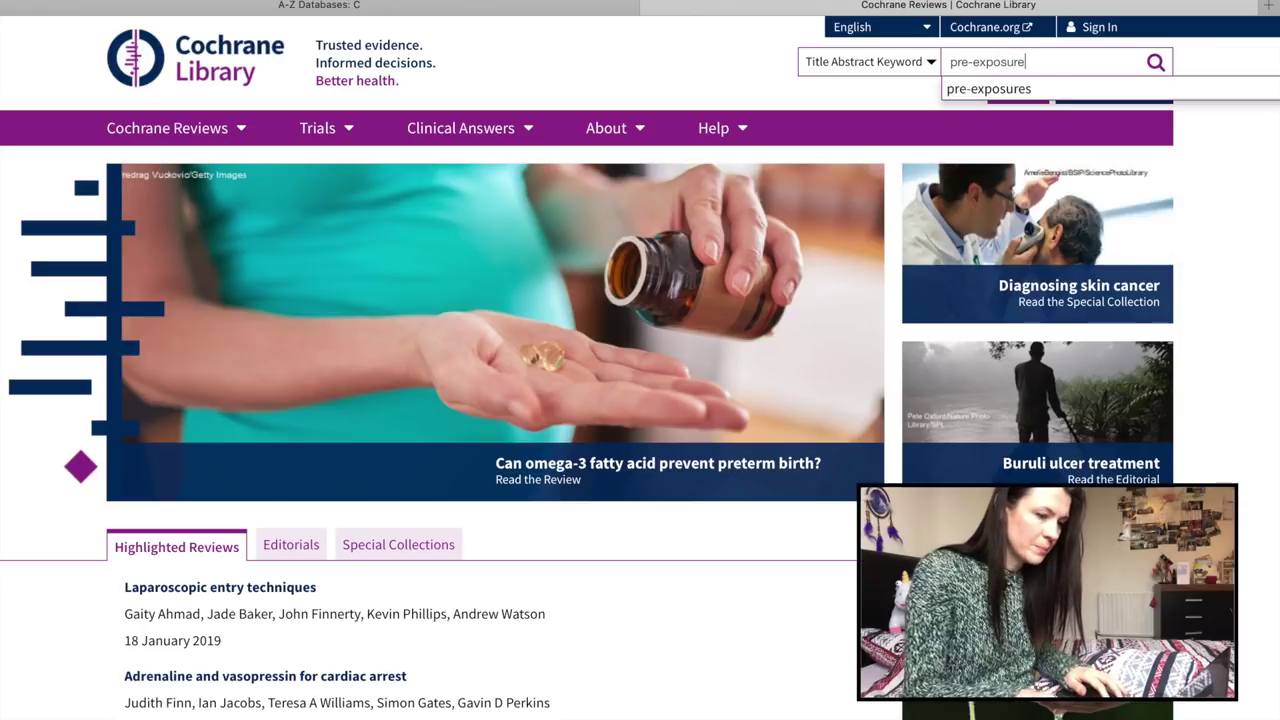
{"action": "type", "text": " prophy"}
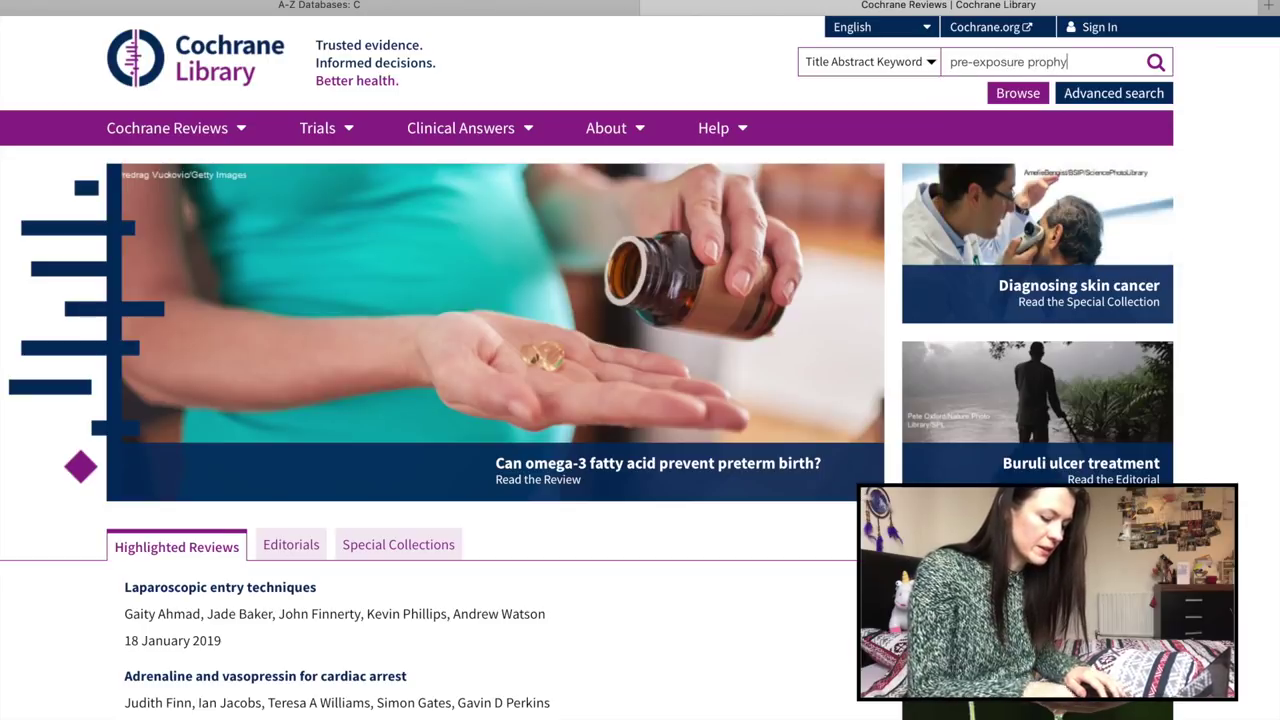
{"action": "type", "text": "laxis hiv"}
{"action": "key", "text": "Return"}
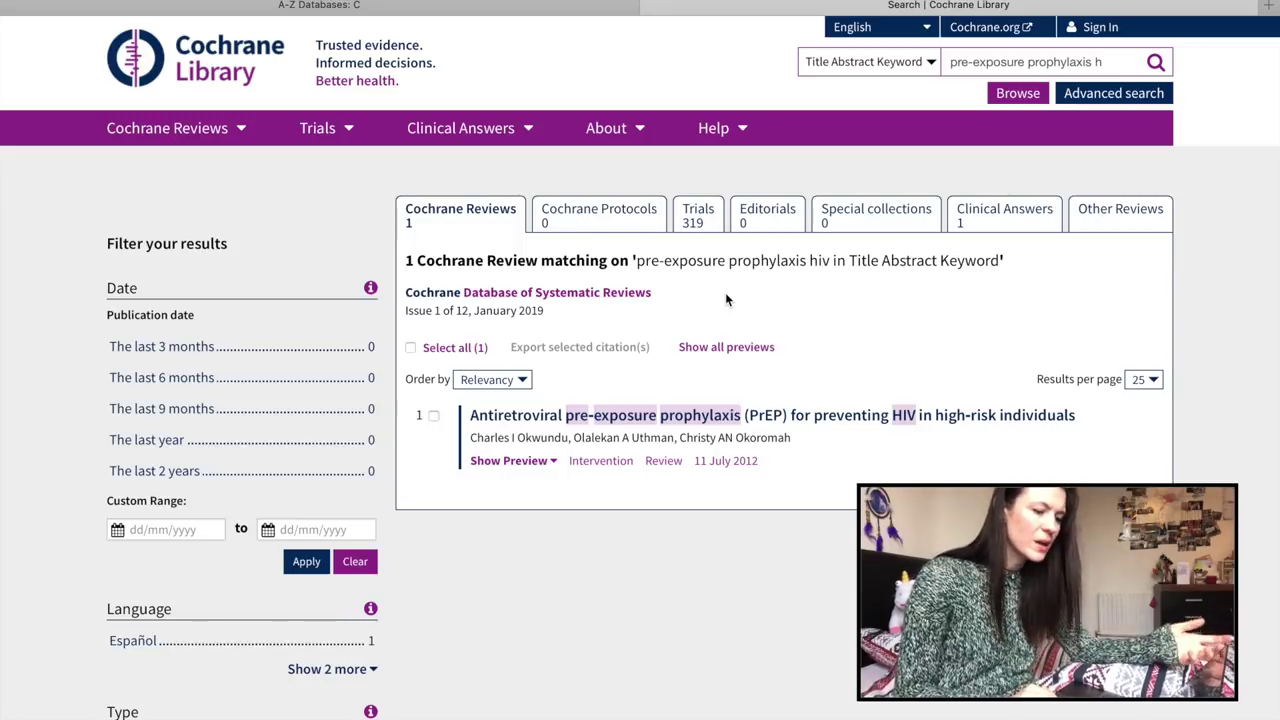
Step: Show the Trials matching the pre-exposure prophylaxis search and look through the listed records
{"action": "left_click", "coordinate": [698, 215]}
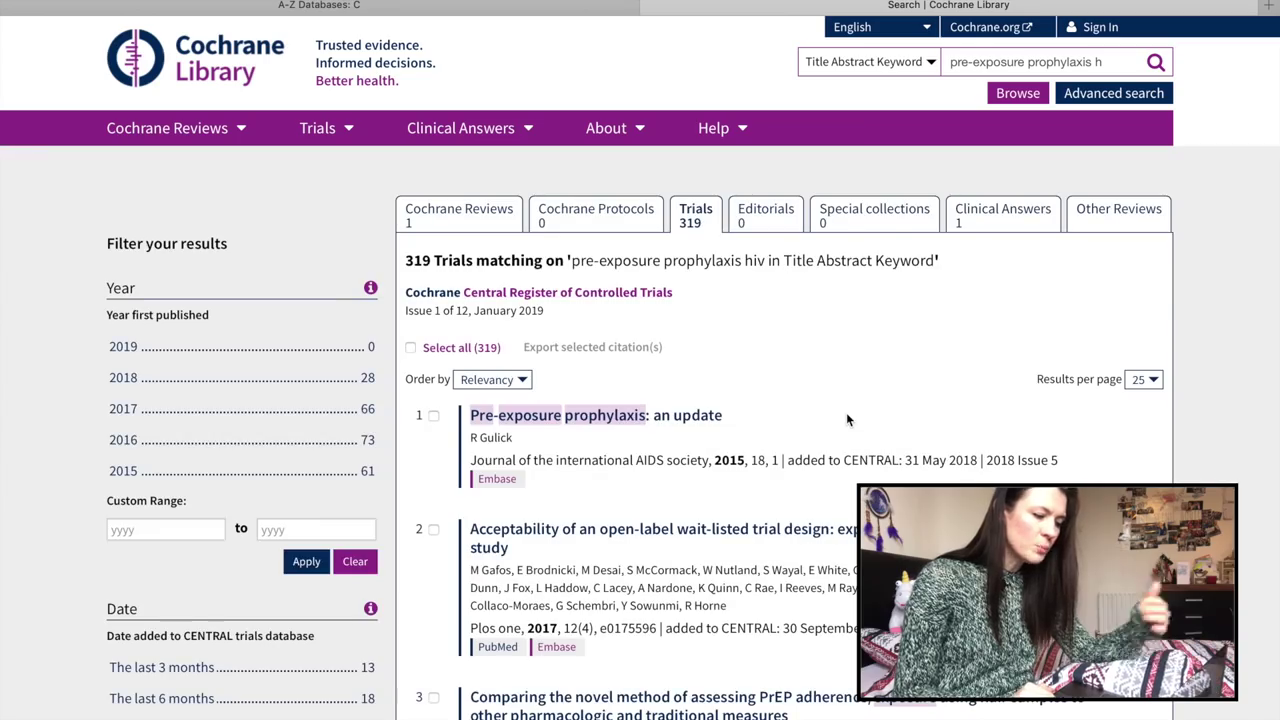
{"action": "scroll", "coordinate": [846, 418], "scroll_direction": "down", "scroll_amount": 20}
{"action": "scroll", "coordinate": [846, 412], "scroll_direction": "down", "scroll_amount": 10}
{"action": "scroll", "coordinate": [846, 412], "scroll_direction": "up", "scroll_amount": 20}
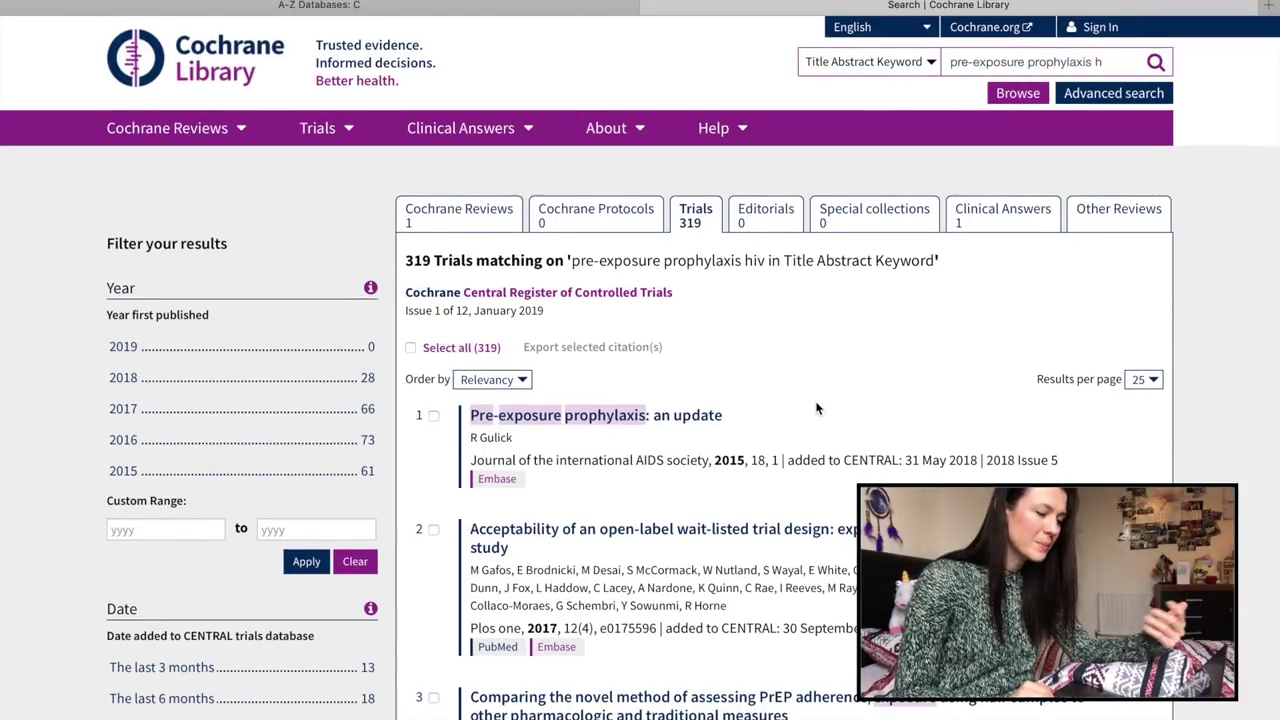
{"action": "scroll", "coordinate": [816, 408], "scroll_direction": "down", "scroll_amount": 5}
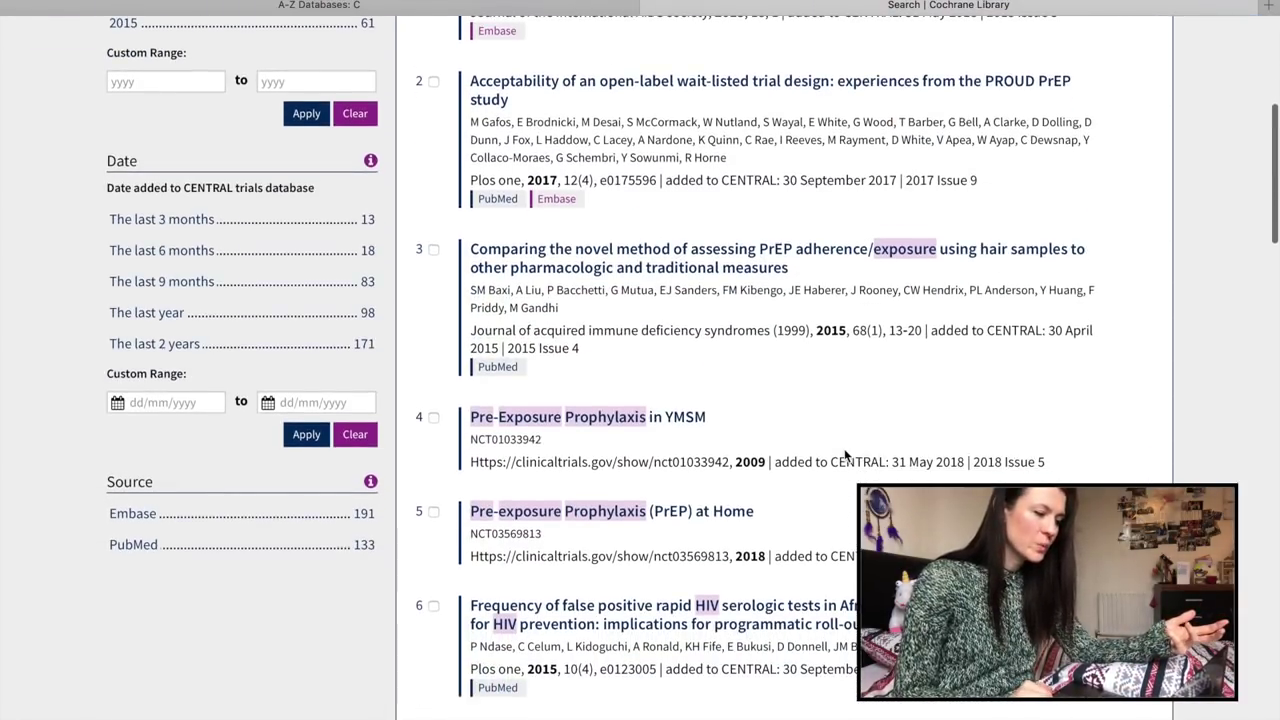
{"action": "scroll", "coordinate": [845, 455], "scroll_direction": "up", "scroll_amount": 5}
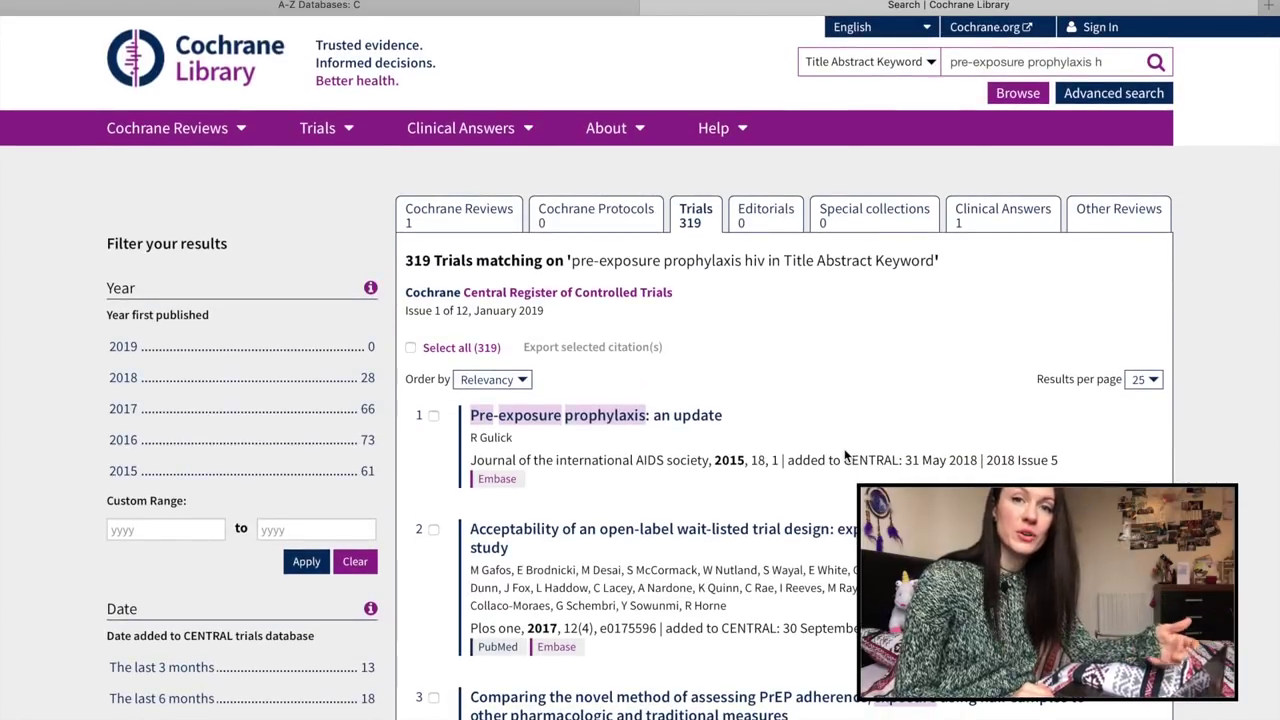
{"action": "scroll", "coordinate": [845, 455], "scroll_direction": "down", "scroll_amount": 2}
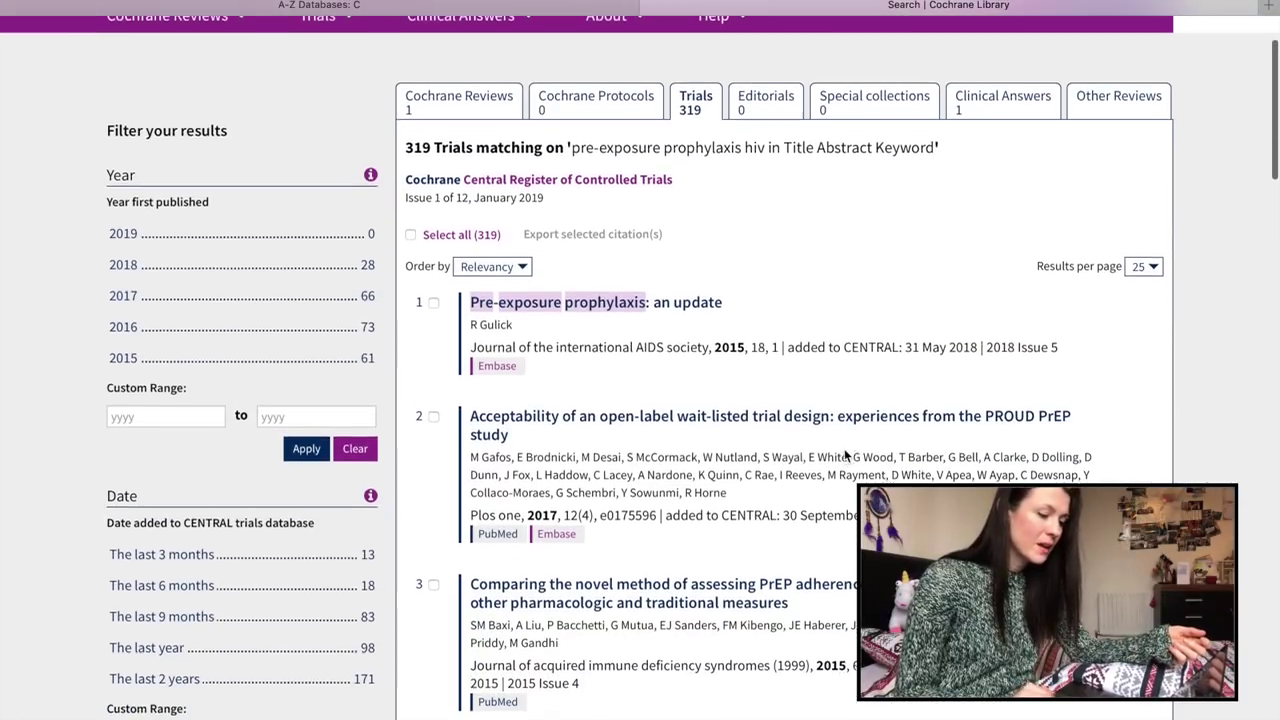
Step: Open the trial record "Pre-exposure prophylaxis: an update" in a separate tab, read its abstract and return to the trials list
{"action": "key", "text": "super+t"}
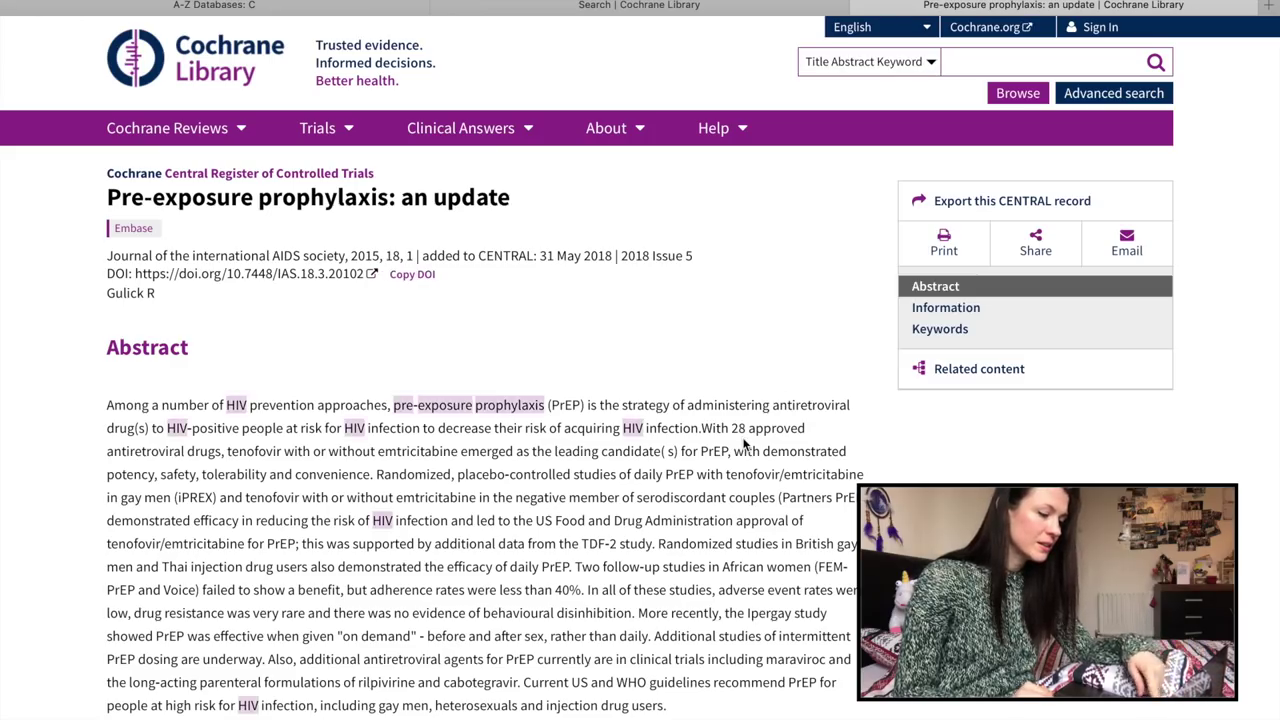
{"action": "scroll", "coordinate": [765, 420], "scroll_direction": "down", "scroll_amount": 3}
{"action": "scroll", "coordinate": [762, 415], "scroll_direction": "up", "scroll_amount": 3}
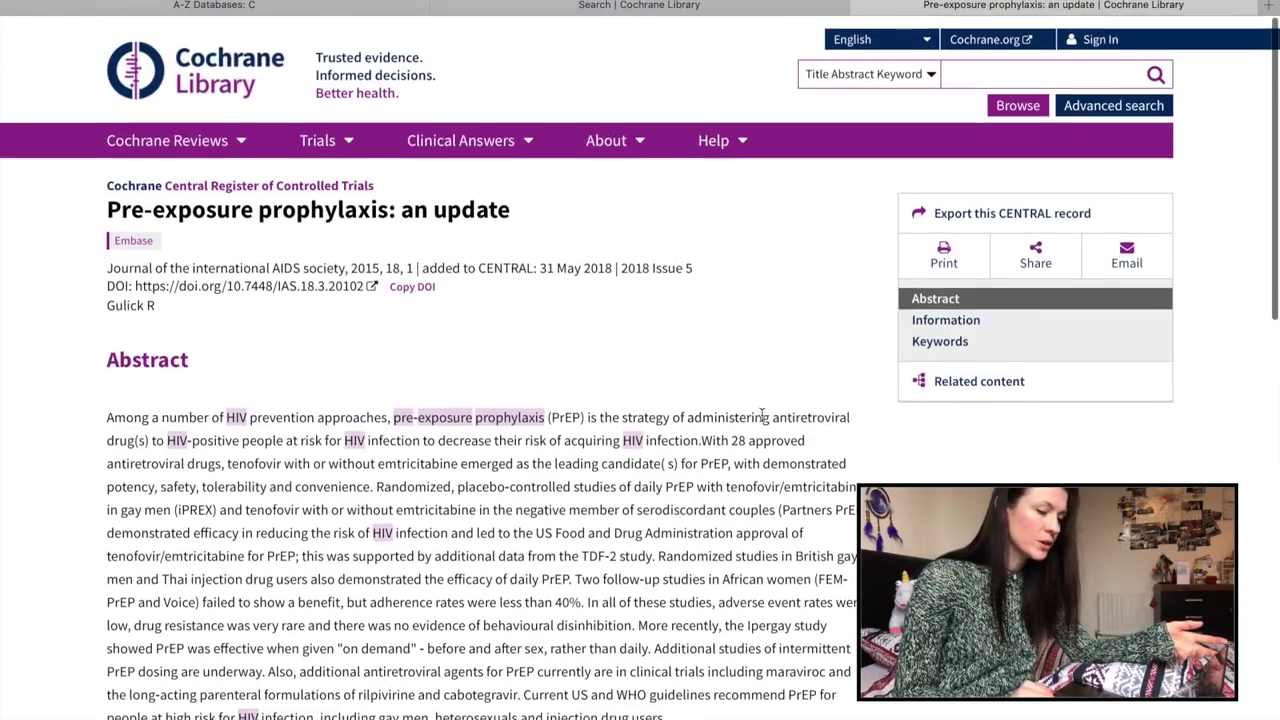
{"action": "scroll", "coordinate": [762, 415], "scroll_direction": "down", "scroll_amount": 1}
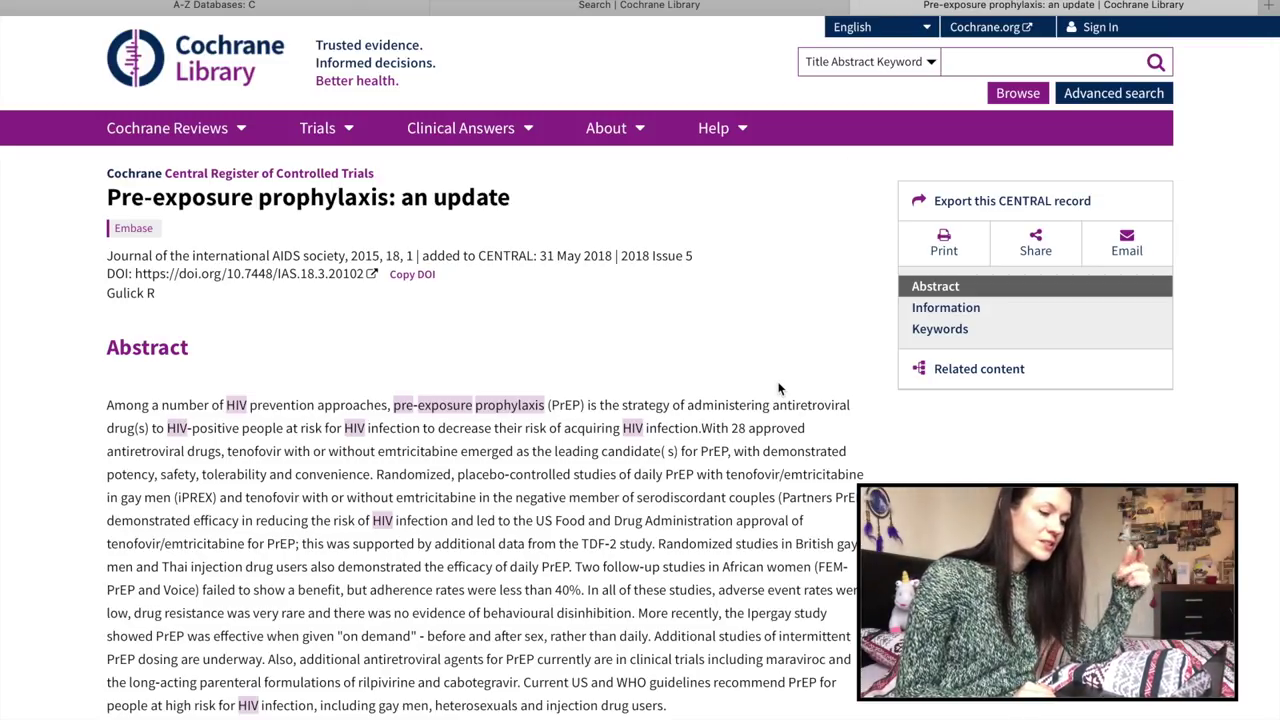
{"action": "scroll", "coordinate": [780, 385], "scroll_direction": "down", "scroll_amount": 3}
{"action": "scroll", "coordinate": [782, 378], "scroll_direction": "up", "scroll_amount": 3}
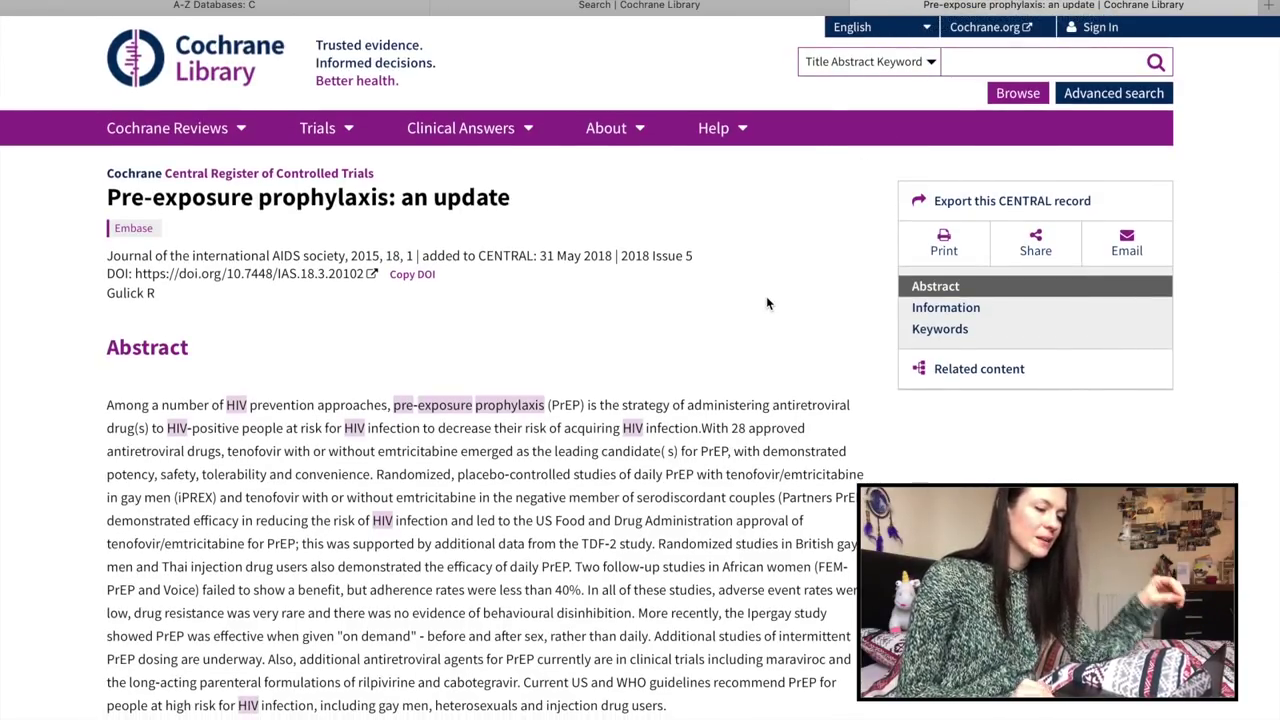
{"action": "left_click", "coordinate": [860, 5]}
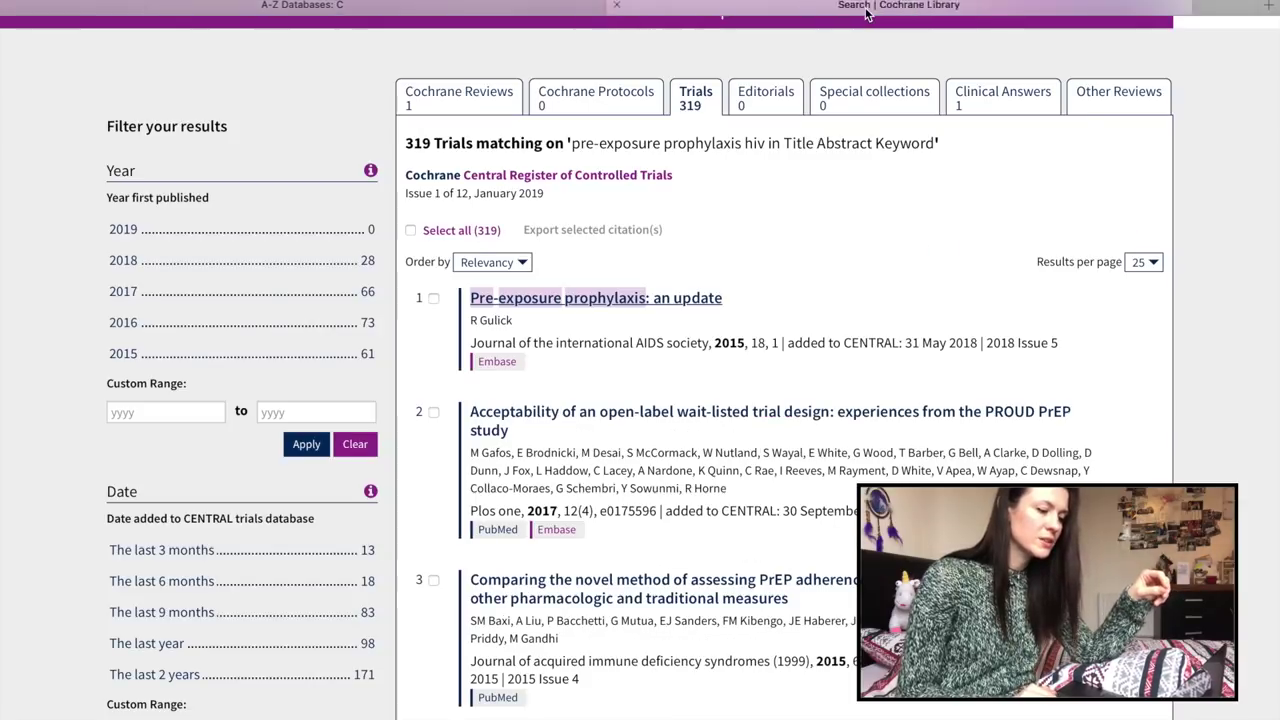